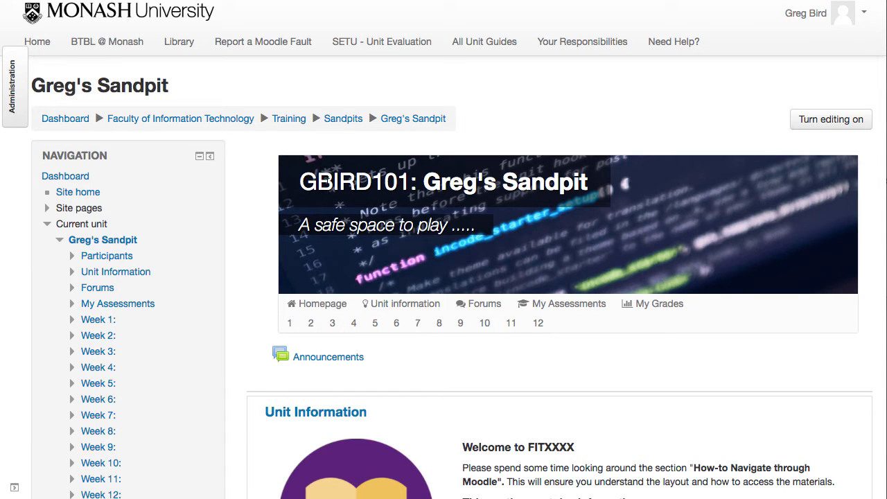
Check how the unit banner adapts by narrowing the browser window and restoring its full width
{"action": "left_click_drag", "start_coordinate": [318, 182], "coordinate": [371, 182]}
{"action": "left_click_drag", "start_coordinate": [446, 181], "coordinate": [485, 183]}
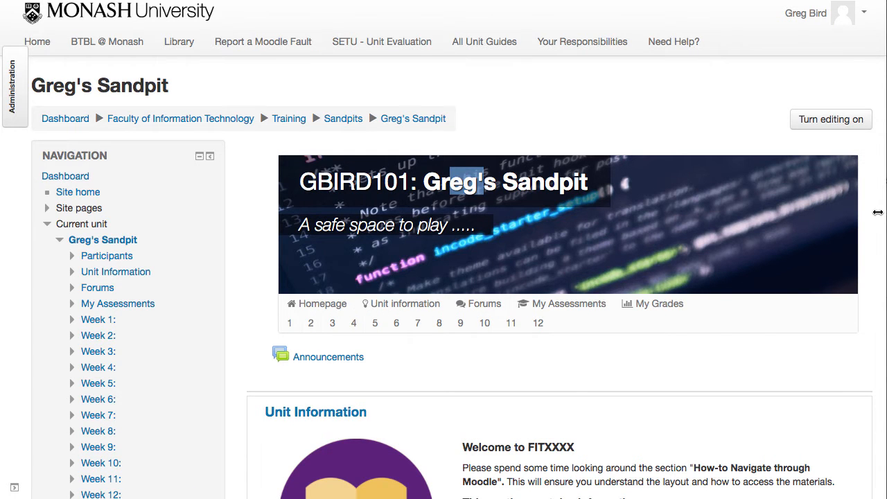
{"action": "left_click_drag", "start_coordinate": [878, 210], "coordinate": [659, 188]}
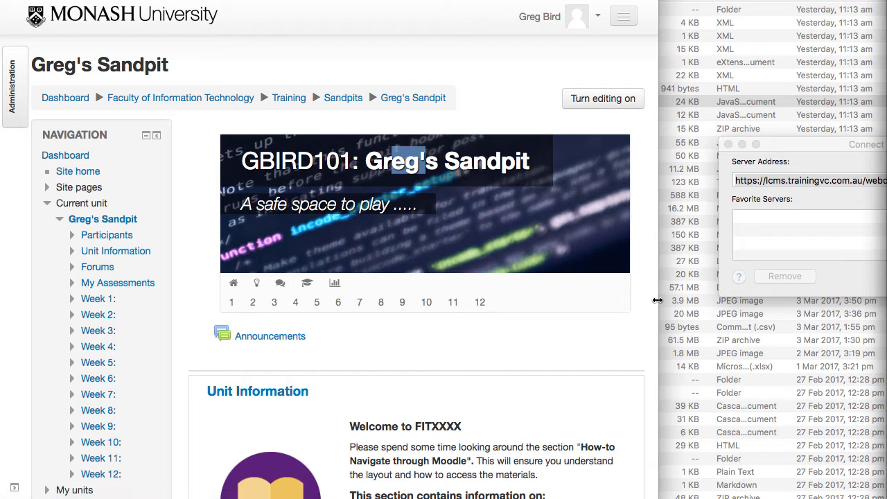
{"action": "left_click_drag", "start_coordinate": [657, 300], "coordinate": [886, 300]}
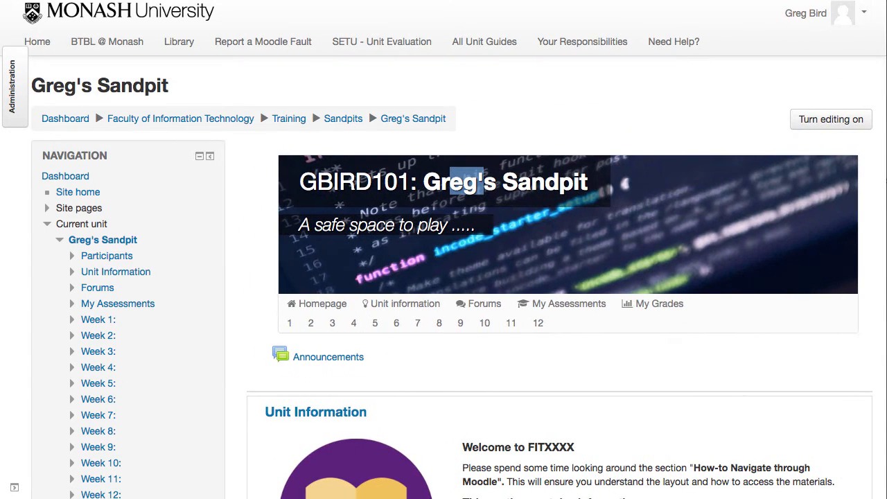
With editing turned on, open the top banner section for editing and enlarge its summary editor
{"action": "left_click", "coordinate": [839, 130]}
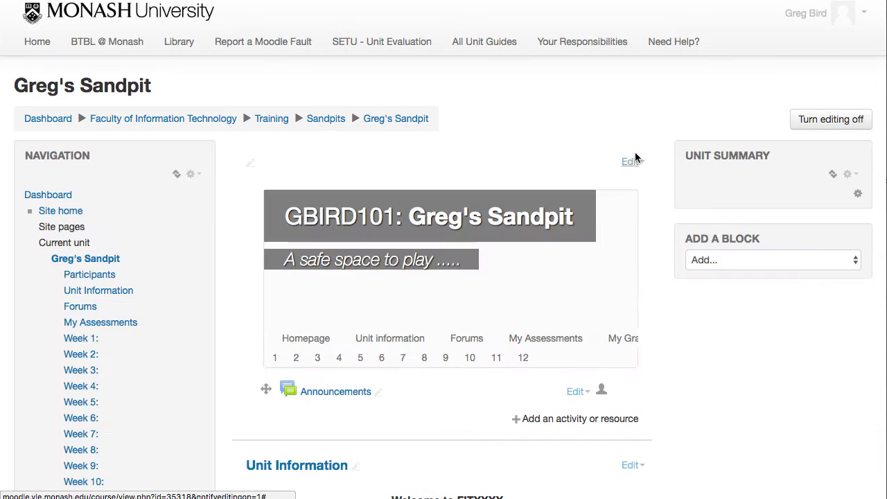
{"action": "left_click", "coordinate": [633, 162]}
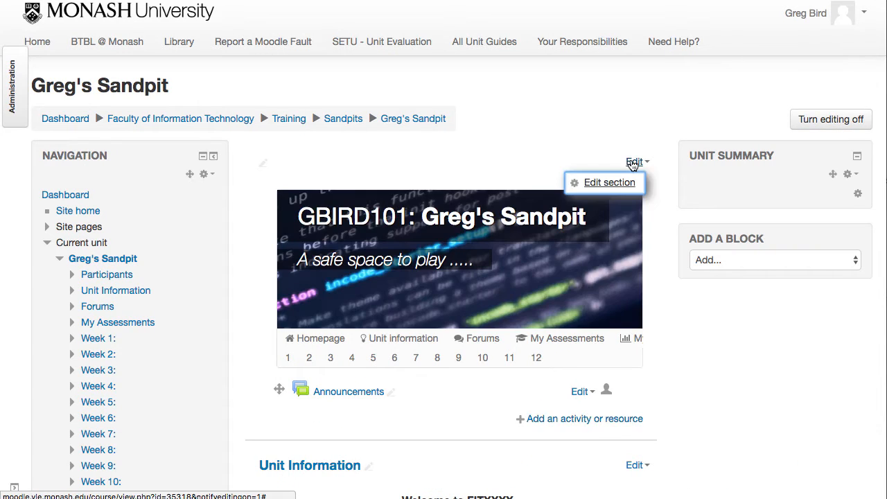
{"action": "left_click", "coordinate": [610, 182]}
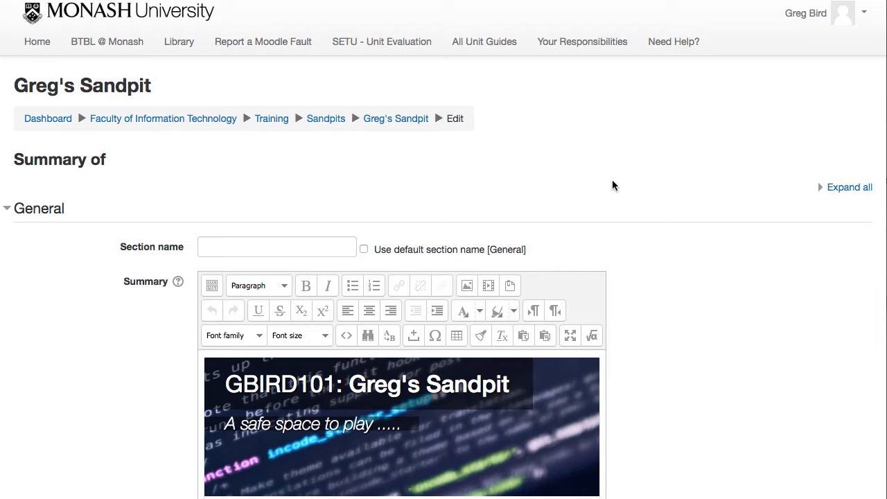
{"action": "scroll", "coordinate": [614, 184], "scroll_direction": "down", "scroll_amount": 3}
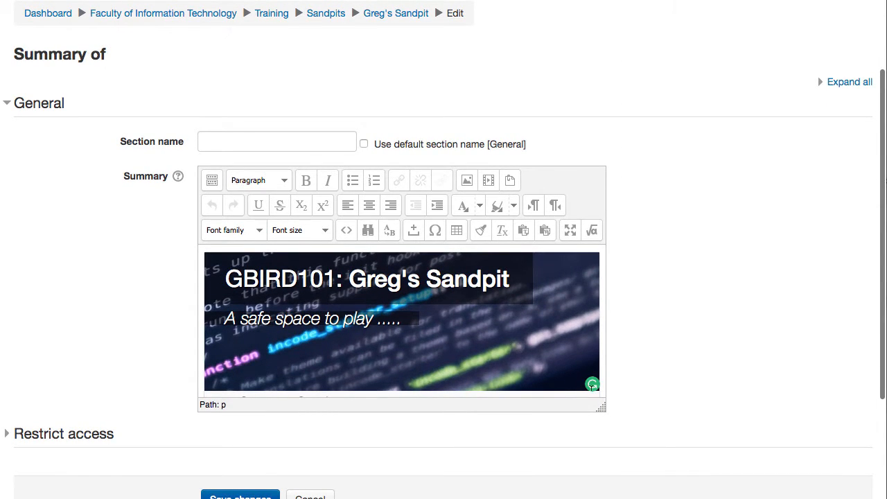
{"action": "left_click_drag", "start_coordinate": [601, 409], "coordinate": [636, 469]}
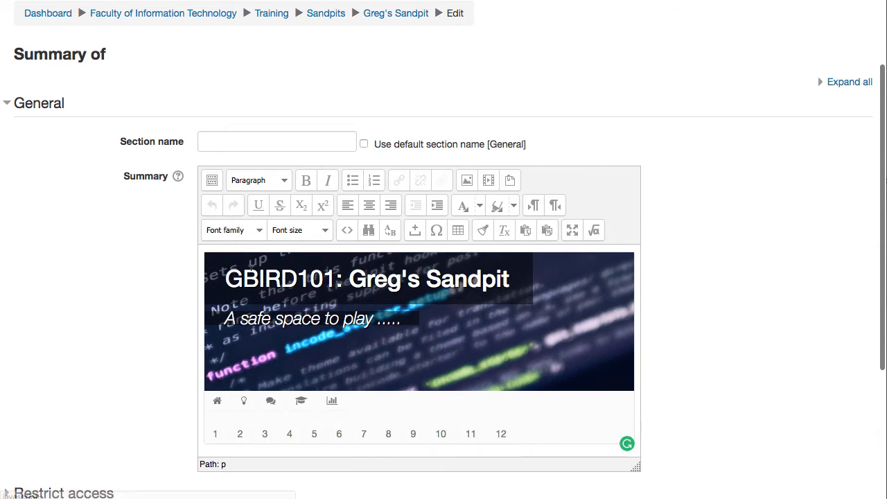
Replace the unit code in the banner heading with ABX123
{"action": "double_click", "coordinate": [269, 279]}
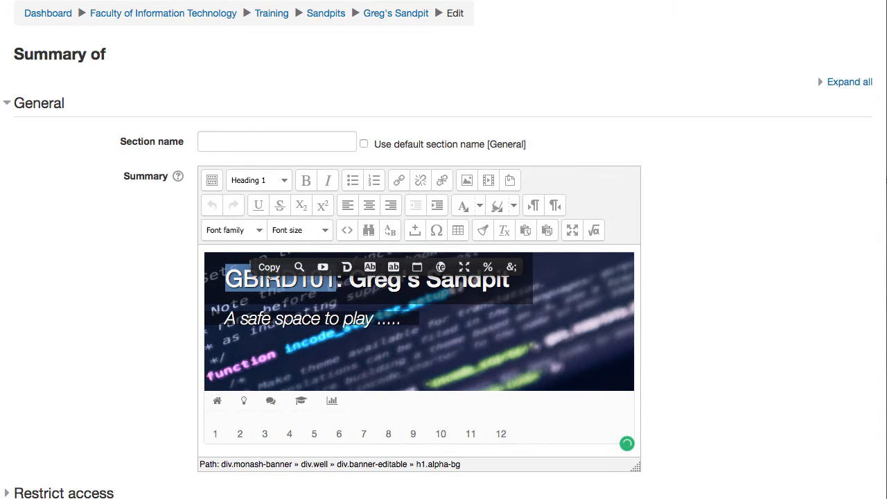
{"action": "type", "text": "ABX123"}
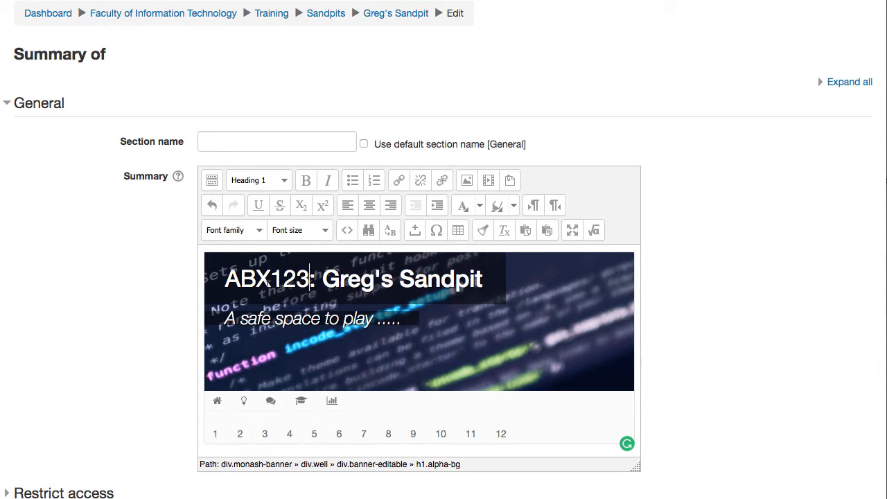
{"action": "left_click_drag", "start_coordinate": [339, 278], "coordinate": [415, 278]}
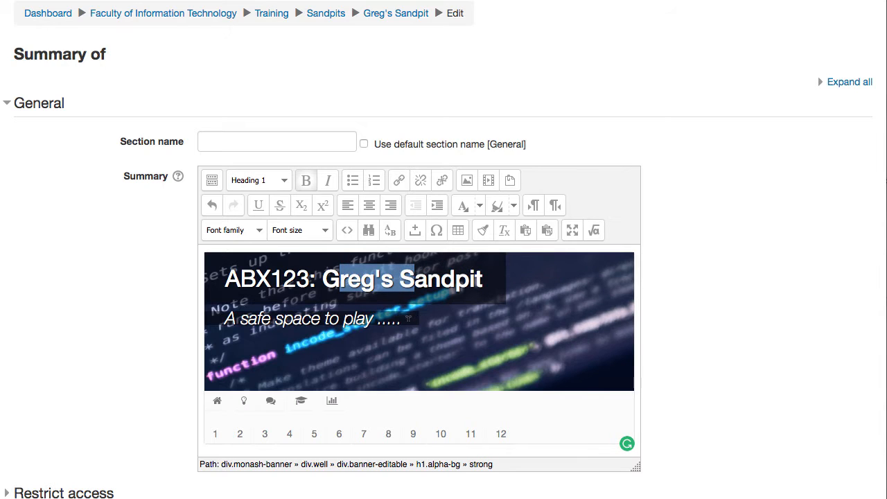
{"action": "left_click_drag", "start_coordinate": [409, 319], "coordinate": [223, 319]}
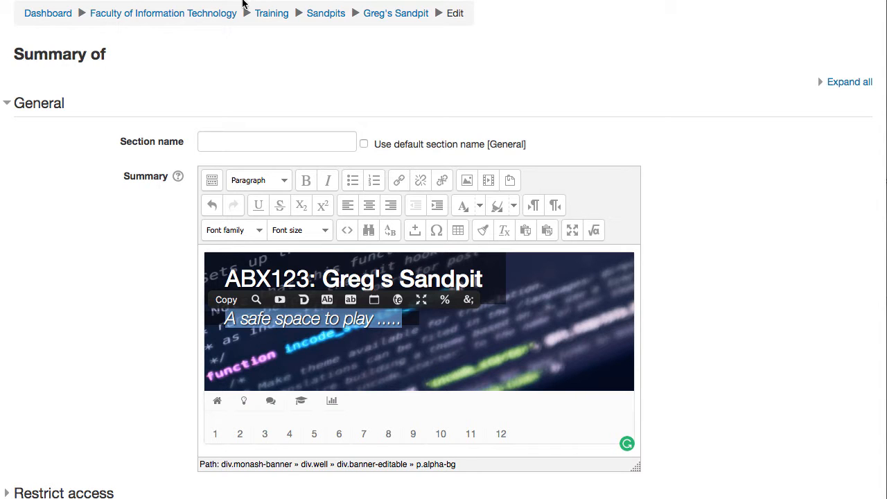
Replace the banner descriptor paragraph with Lorem ipsum filler text in the summary's HTML source and update the summary
{"action": "left_click", "coordinate": [341, 227]}
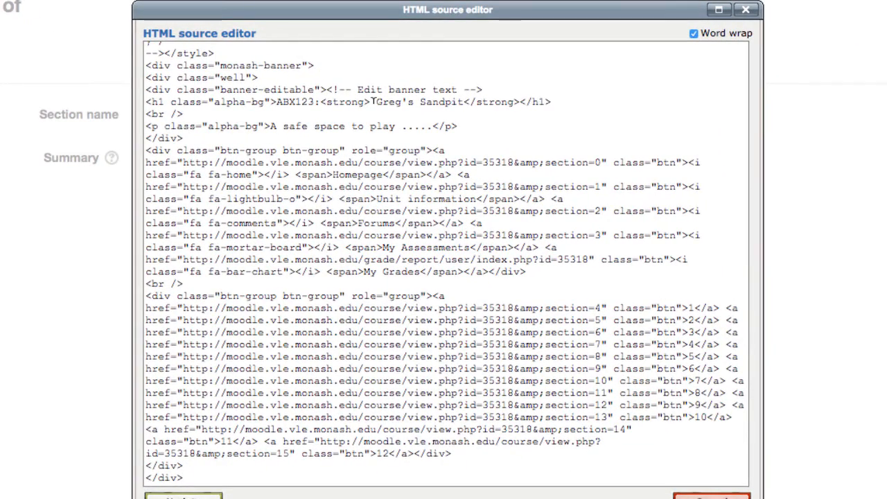
{"action": "left_click_drag", "start_coordinate": [373, 102], "coordinate": [465, 101]}
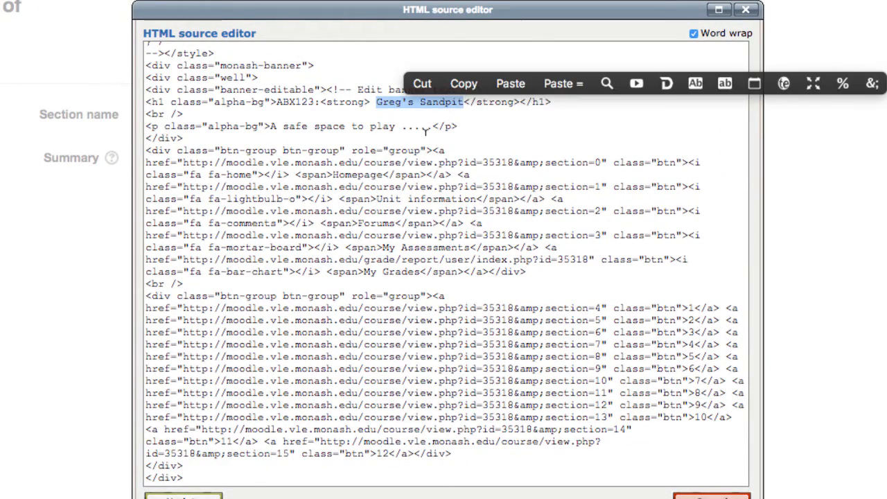
{"action": "left_click_drag", "start_coordinate": [270, 126], "coordinate": [432, 125]}
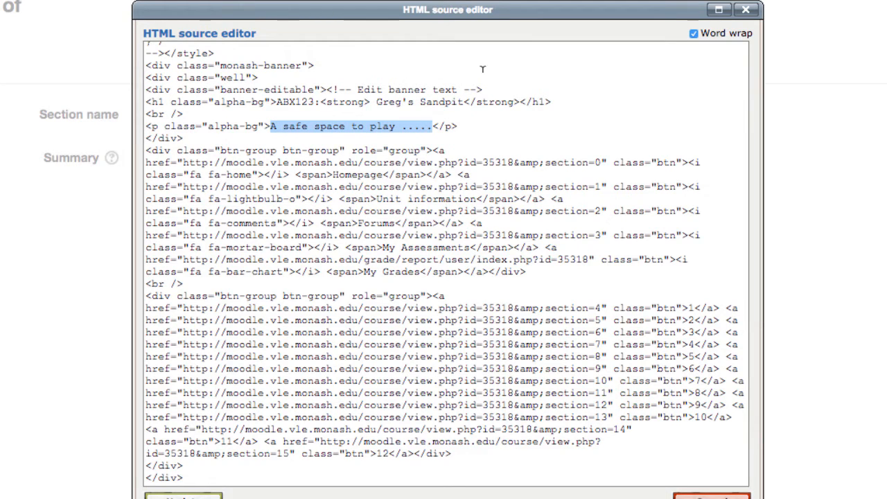
{"action": "type", "text": "lipsum dolor"}
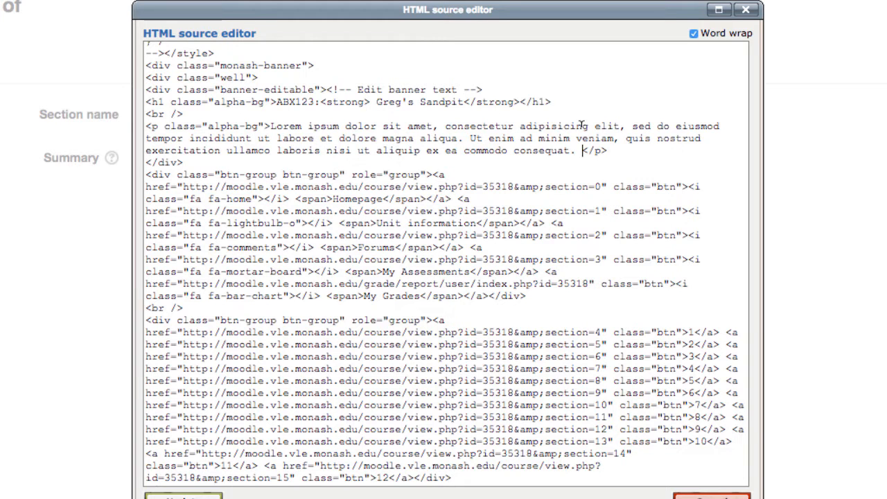
{"action": "scroll", "coordinate": [269, 423], "scroll_direction": "down", "scroll_amount": 1}
{"action": "left_click", "coordinate": [187, 495]}
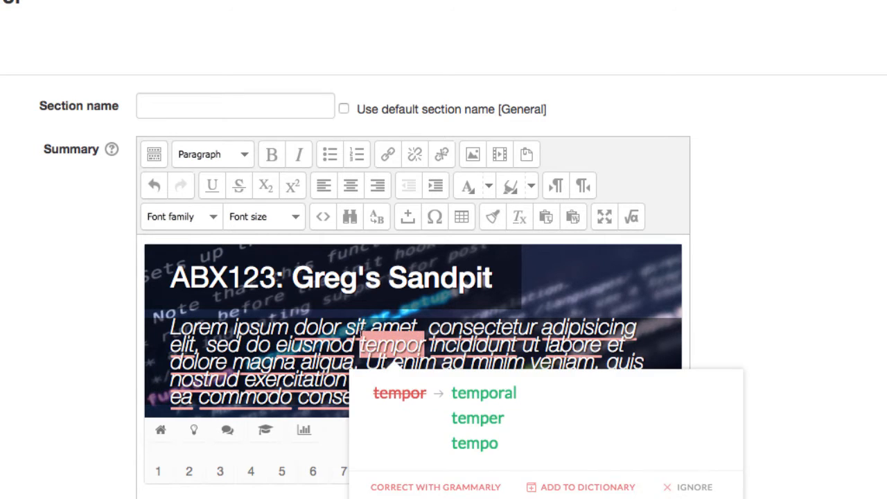
Shorten the filler descriptor in the banner so that it ends with "sed do eiusmod t."
{"action": "left_click", "coordinate": [360, 345]}
{"action": "left_click_drag", "start_coordinate": [360, 345], "coordinate": [394, 398]}
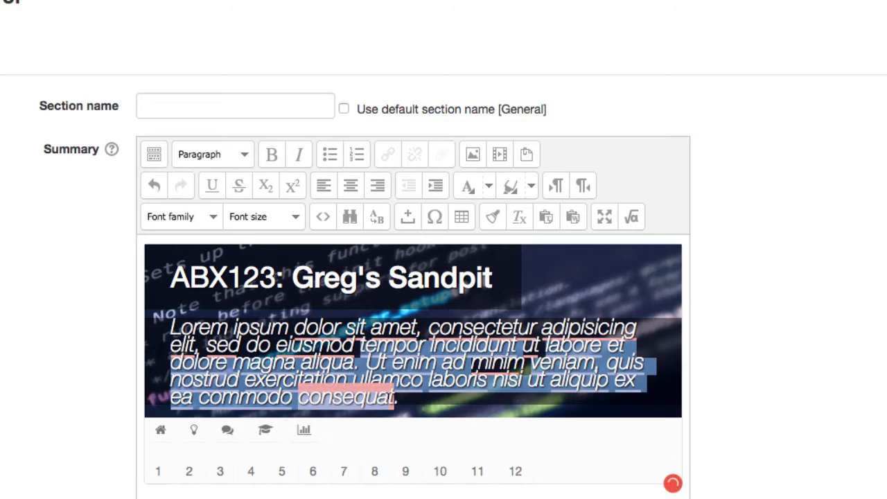
{"action": "key", "text": "BackSpace"}
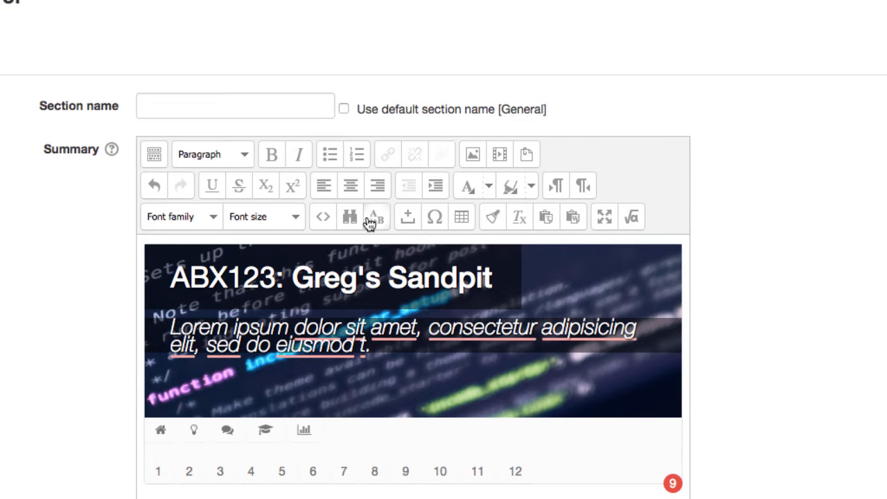
In the summary's HTML source, relabel the week 1 button as One
{"action": "left_click", "coordinate": [321, 218]}
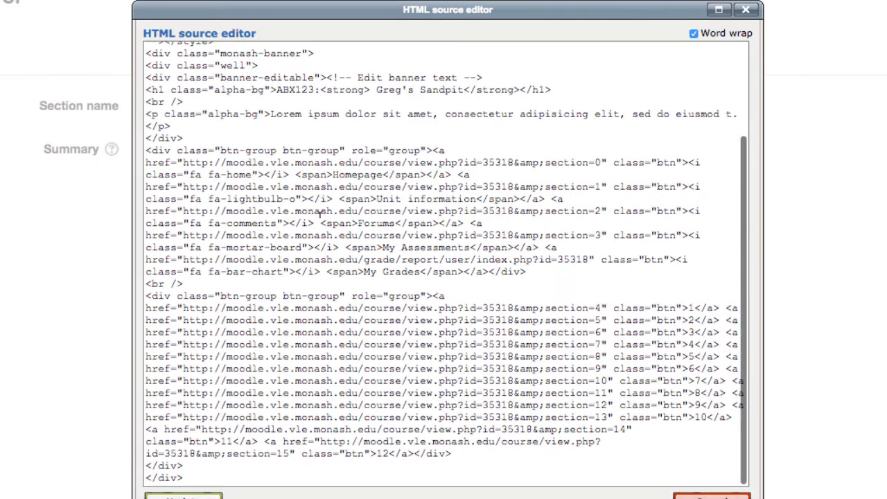
{"action": "double_click", "coordinate": [694, 308]}
{"action": "right_click", "coordinate": [694, 308]}
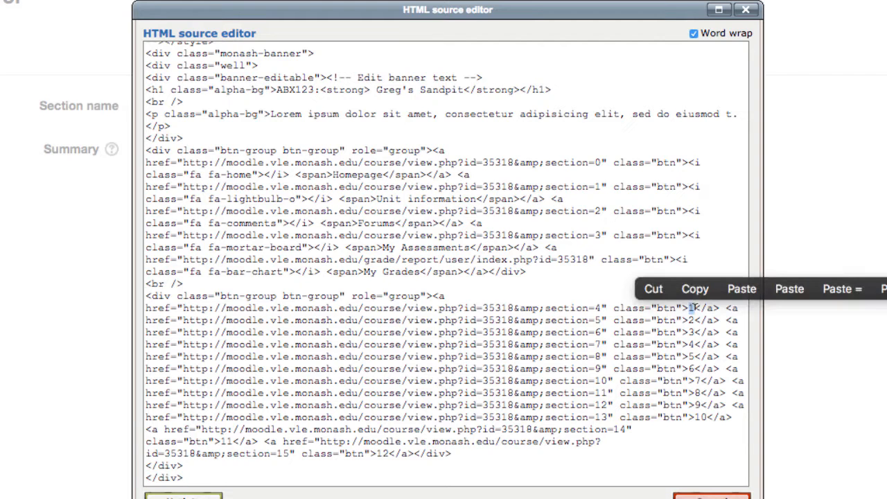
{"action": "key", "text": "Escape"}
{"action": "type", "text": "One"}
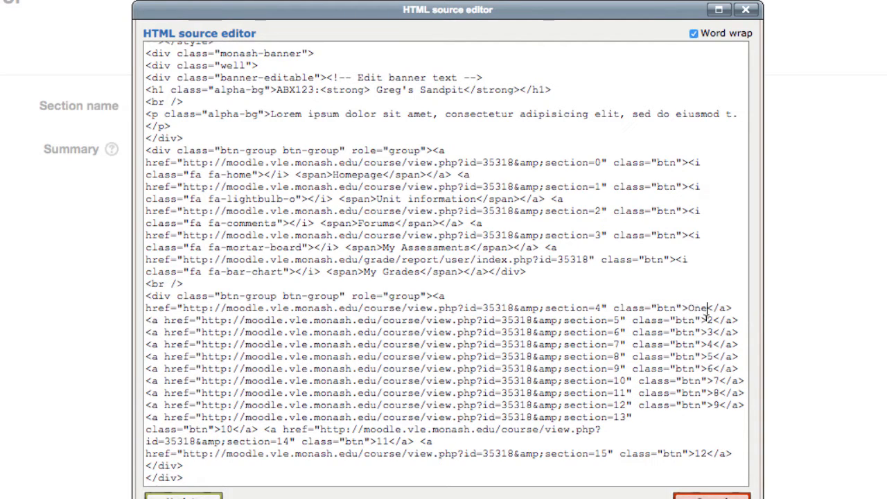
Relabel the week 2 button as Twwo in the HTML source and update the summary
{"action": "double_click", "coordinate": [710, 321]}
{"action": "right_click", "coordinate": [710, 320]}
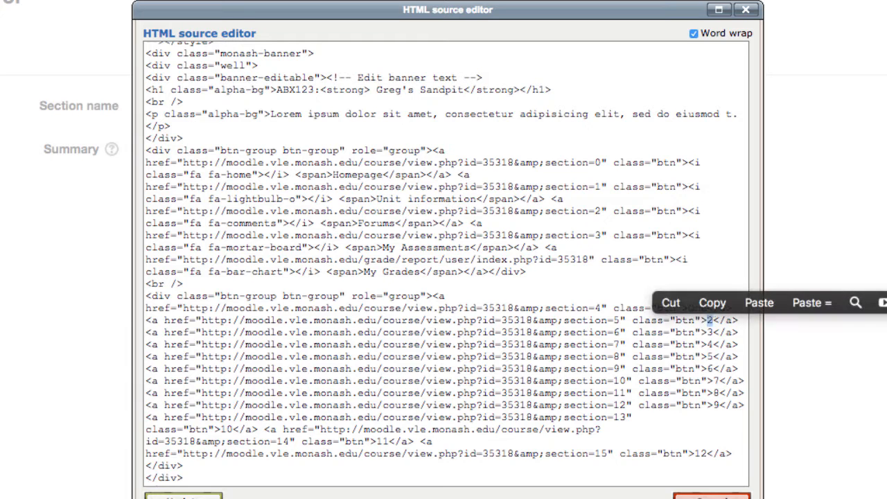
{"action": "key", "text": "Escape"}
{"action": "type", "text": "Two"}
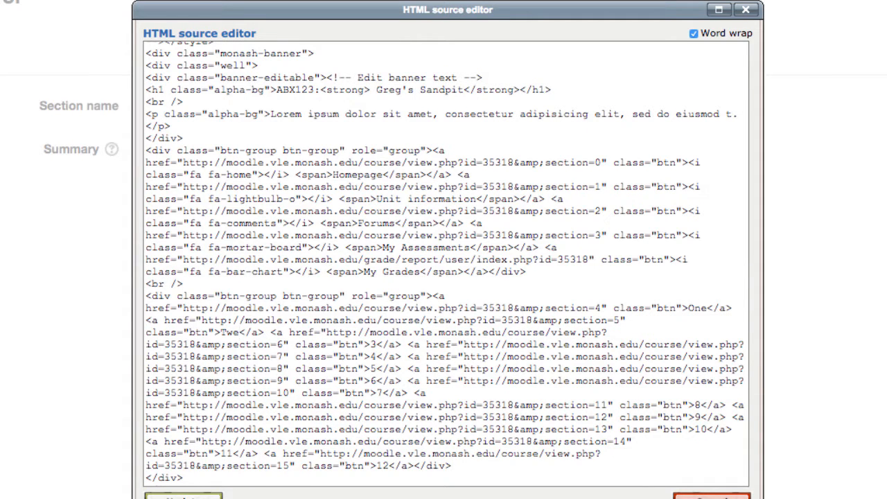
{"action": "key", "text": "BackSpace"}
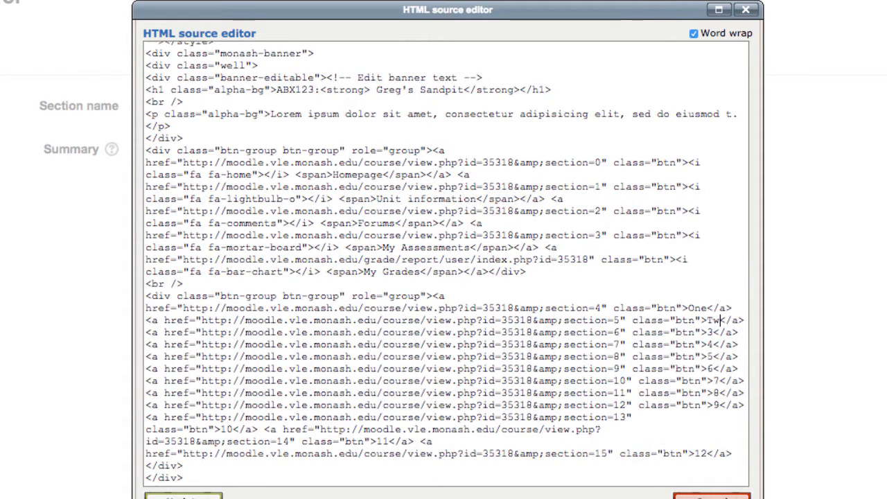
{"action": "type", "text": "wo</a>"}
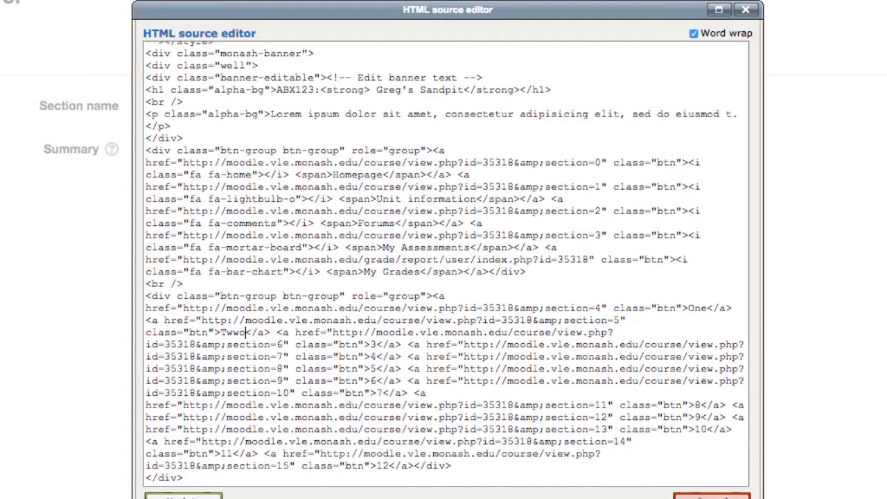
{"action": "left_click", "coordinate": [201, 495]}
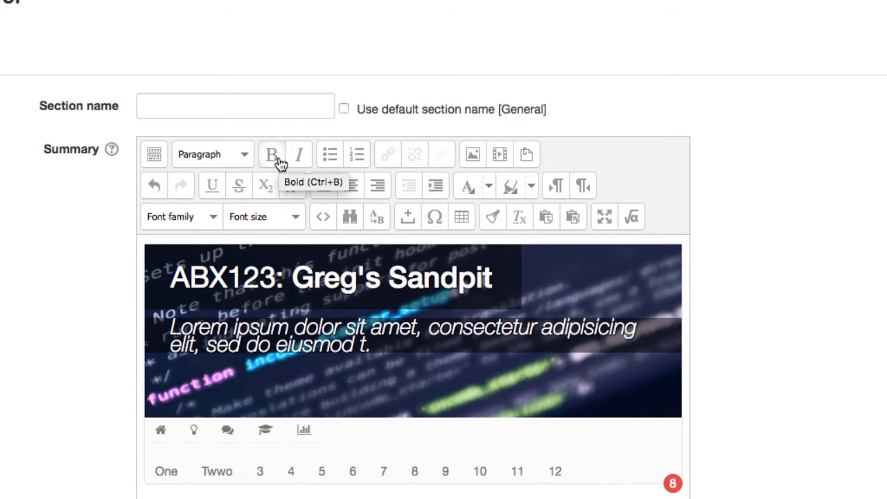
Examine the optional background image CSS in the HTML source and leave the section editing without saving
{"action": "left_click", "coordinate": [323, 216]}
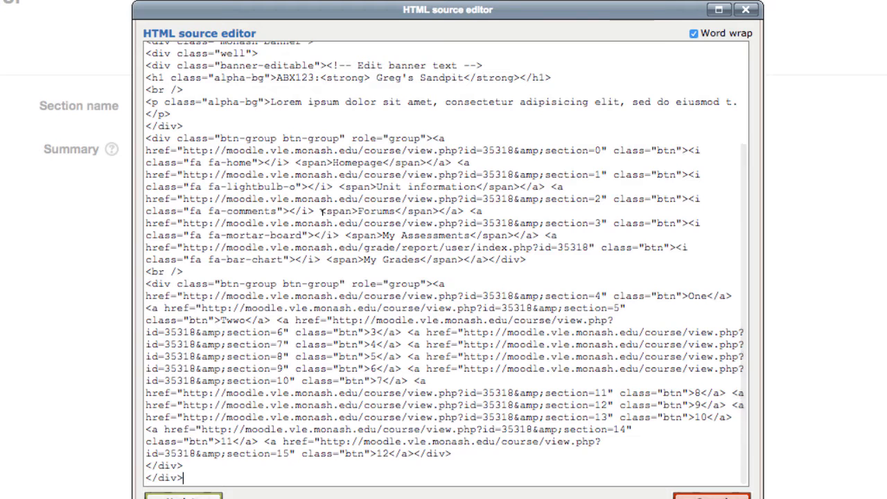
{"action": "scroll", "coordinate": [321, 212], "scroll_direction": "up", "scroll_amount": 5}
{"action": "scroll", "coordinate": [323, 213], "scroll_direction": "up", "scroll_amount": 2}
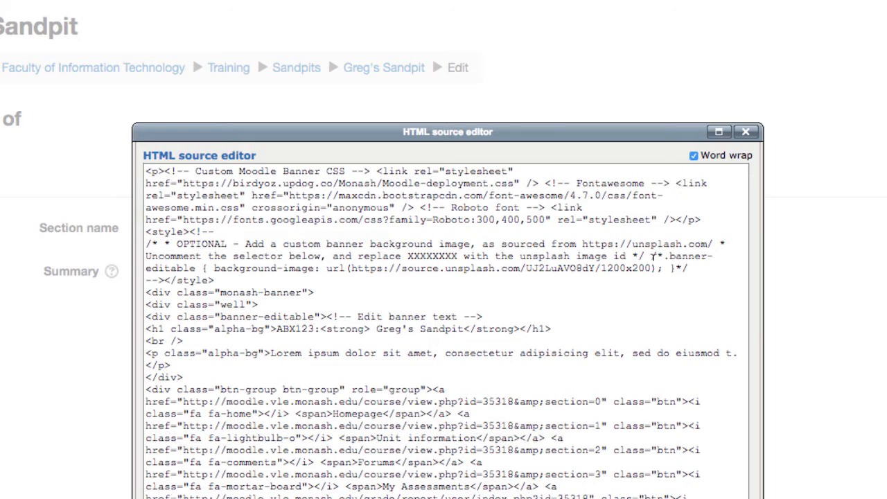
{"action": "scroll", "coordinate": [744, 138], "scroll_direction": "down", "scroll_amount": 10}
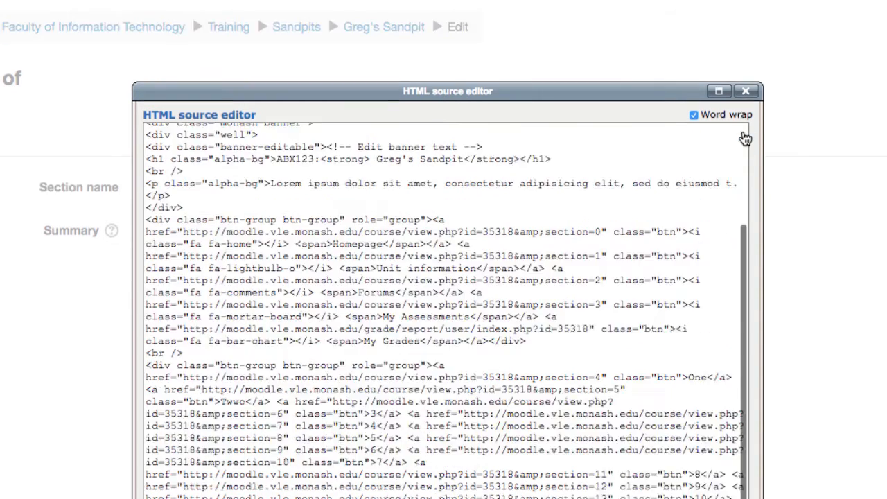
{"action": "left_click", "coordinate": [705, 241]}
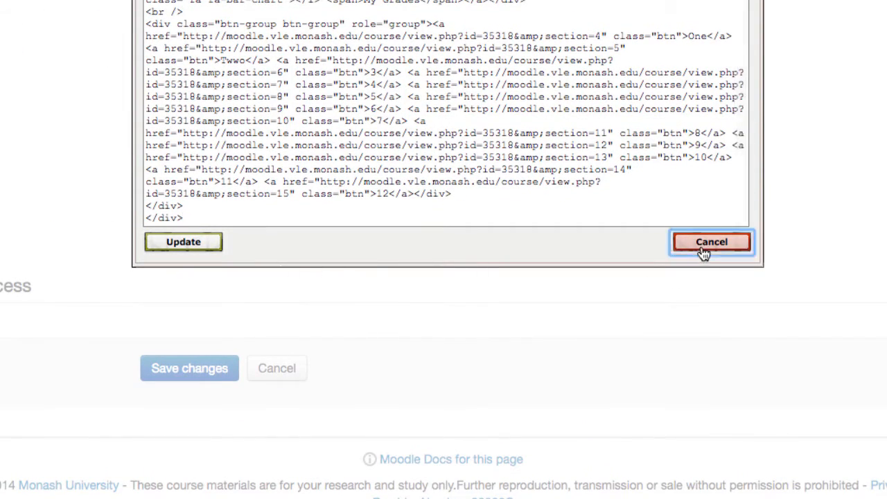
{"action": "left_click", "coordinate": [277, 371]}
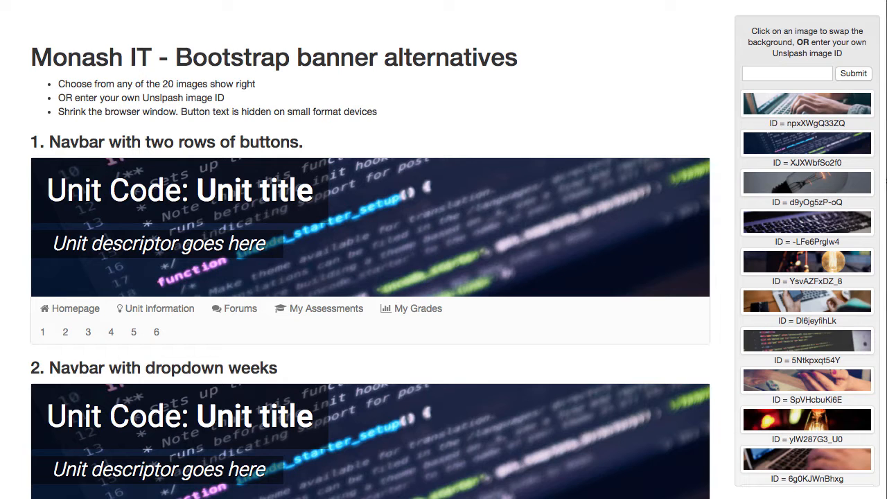
Look over the Bootstrap banner alternatives and swap their background to the light bulb image with ID d9yOg5zP-oQ
{"action": "scroll", "coordinate": [463, 310], "scroll_direction": "down", "scroll_amount": 3}
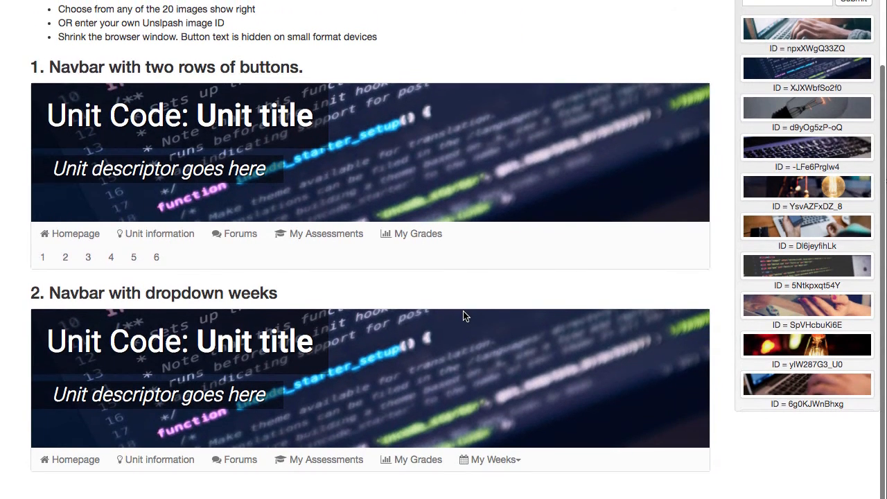
{"action": "scroll", "coordinate": [464, 312], "scroll_direction": "up", "scroll_amount": 3}
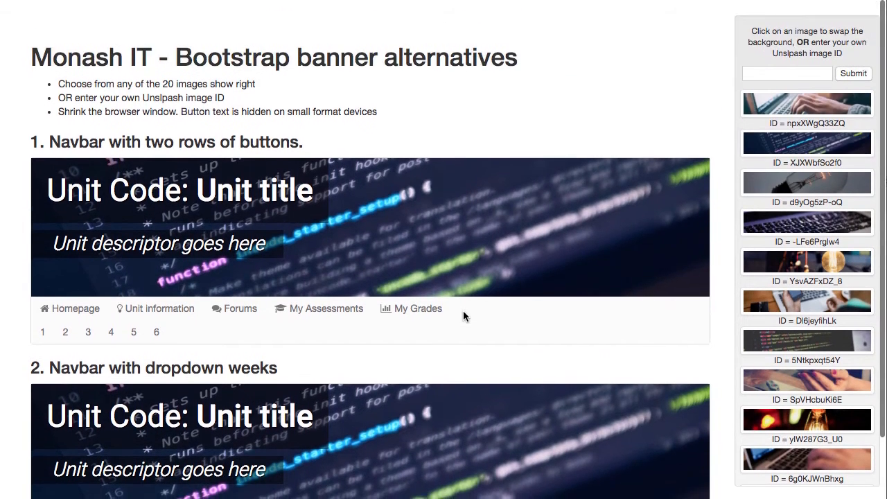
{"action": "left_click", "coordinate": [812, 113]}
{"action": "left_click", "coordinate": [811, 182]}
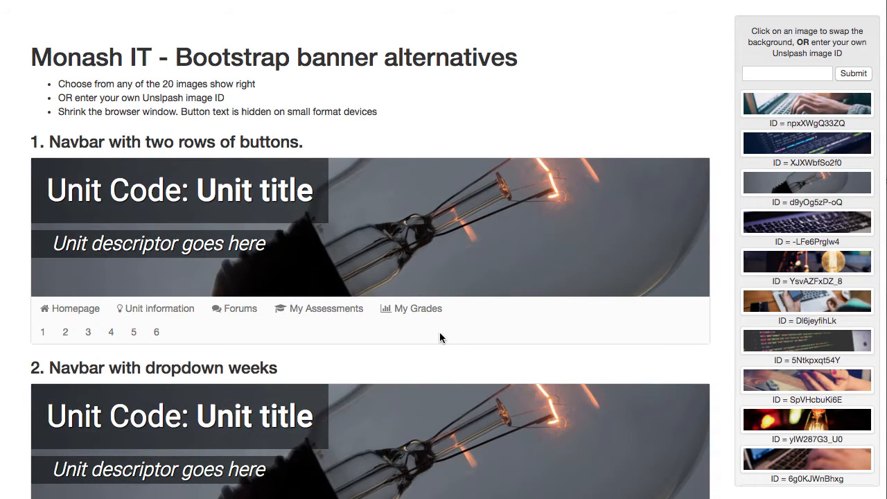
Preview the banner alternatives with background images YsvAZFxDZ_8, 5Ntkpxqt54Y, UJ2LuAVO8dY and 6g0KJWnBhxg
{"action": "scroll", "coordinate": [440, 332], "scroll_direction": "down", "scroll_amount": 3}
{"action": "scroll", "coordinate": [811, 182], "scroll_direction": "down", "scroll_amount": 1}
{"action": "left_click", "coordinate": [812, 180]}
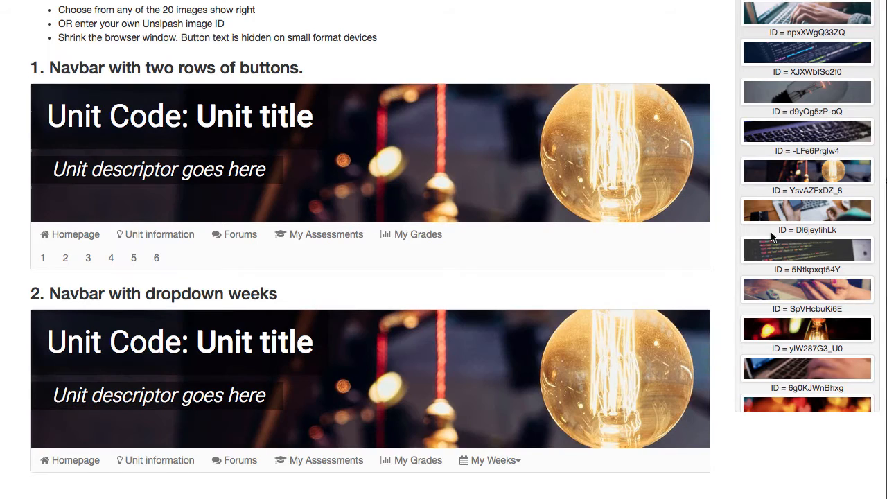
{"action": "left_click", "coordinate": [797, 251]}
{"action": "scroll", "coordinate": [796, 253], "scroll_direction": "down", "scroll_amount": 4}
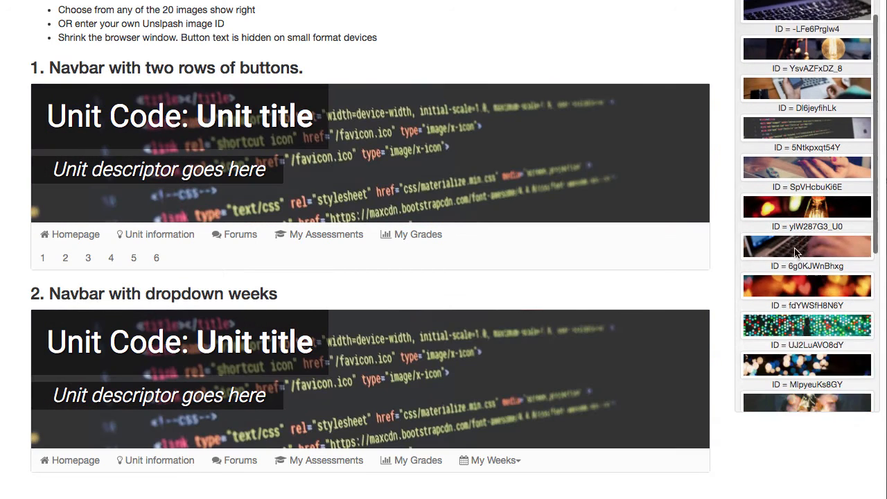
{"action": "left_click", "coordinate": [808, 189]}
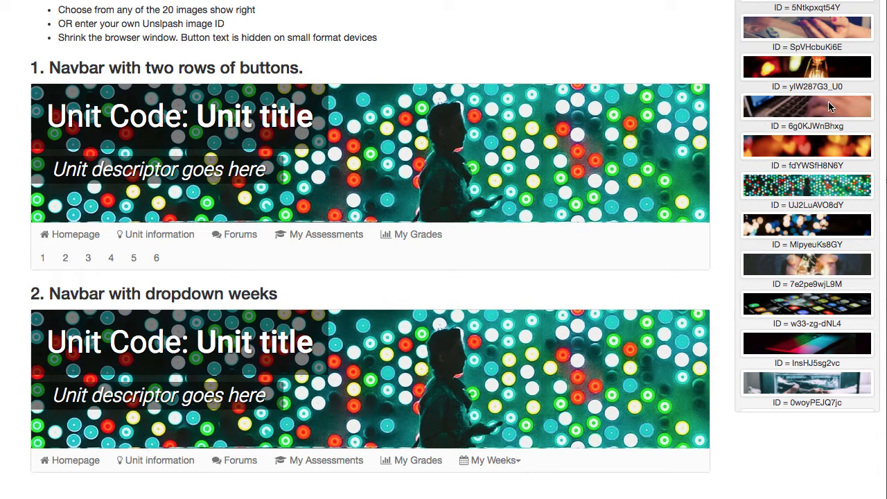
{"action": "left_click", "coordinate": [808, 115]}
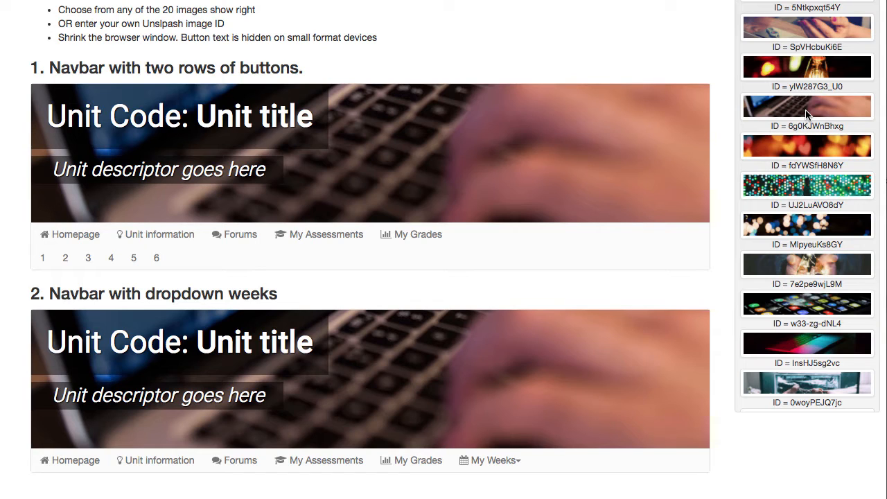
Swap the sample banners' background to the coloured lights image and copy its ID, UJ2LuAVO8dY
{"action": "left_click", "coordinate": [795, 189]}
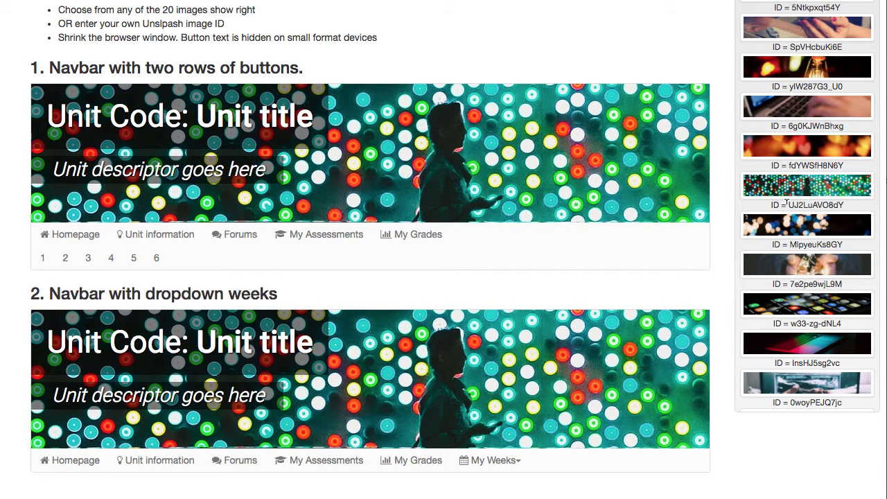
{"action": "left_click_drag", "start_coordinate": [788, 205], "coordinate": [850, 201]}
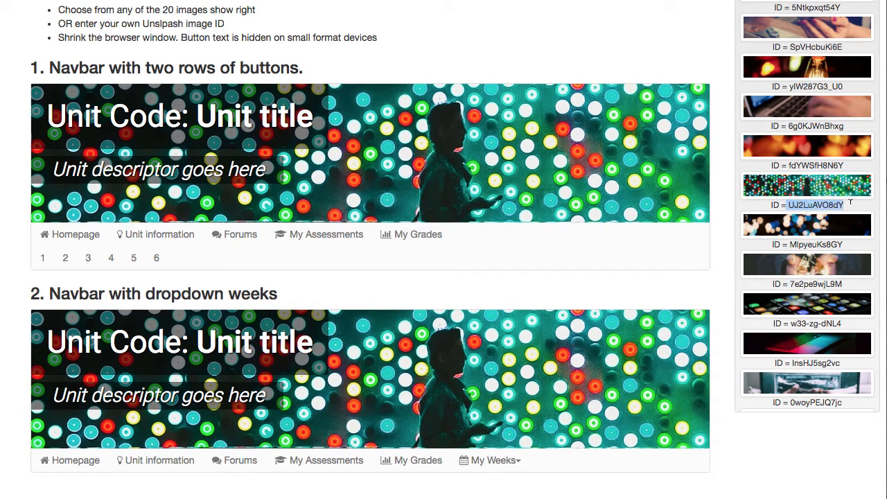
{"action": "key", "text": "super+c"}
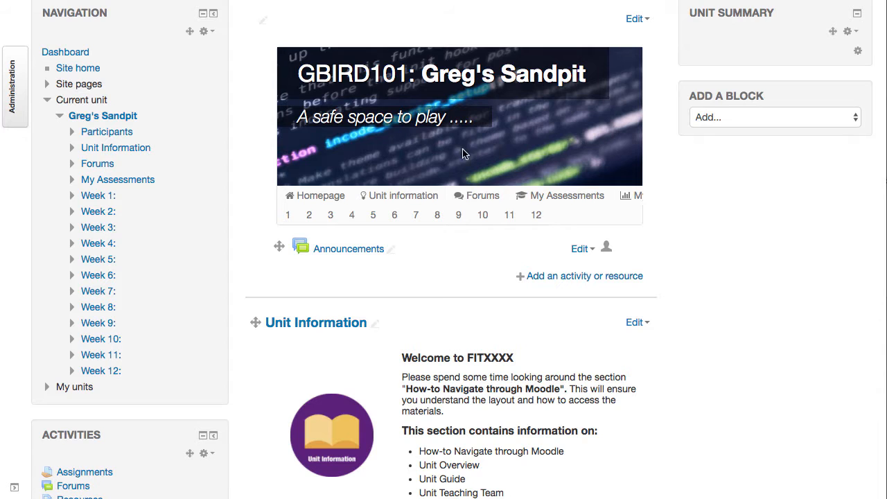
Open the Moodle banner section's HTML source and uncomment the .banner-editable background-image rule, adding a line break after its closing brace
{"action": "left_click", "coordinate": [636, 19]}
{"action": "left_click", "coordinate": [631, 33]}
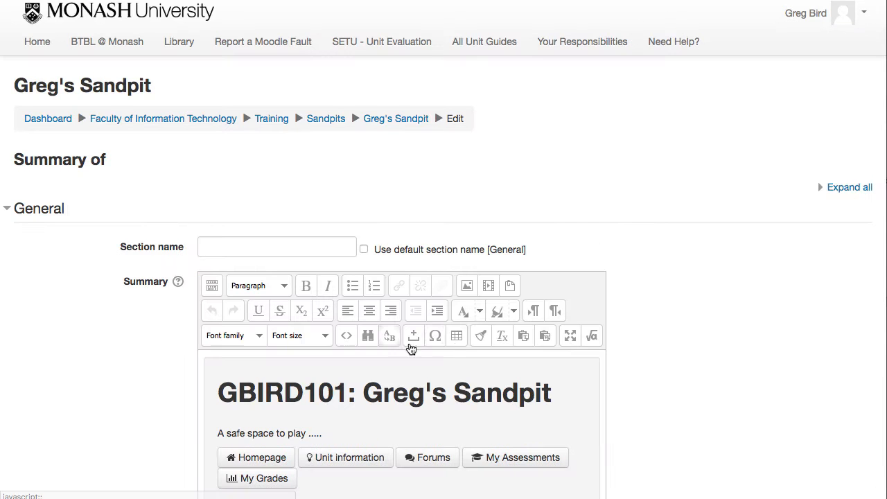
{"action": "left_click", "coordinate": [347, 336]}
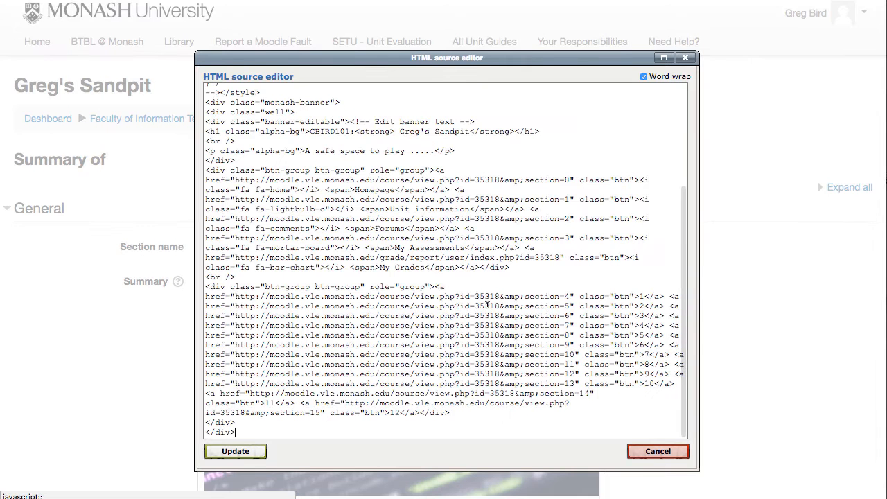
{"action": "scroll", "coordinate": [427, 267], "scroll_direction": "up", "scroll_amount": 5}
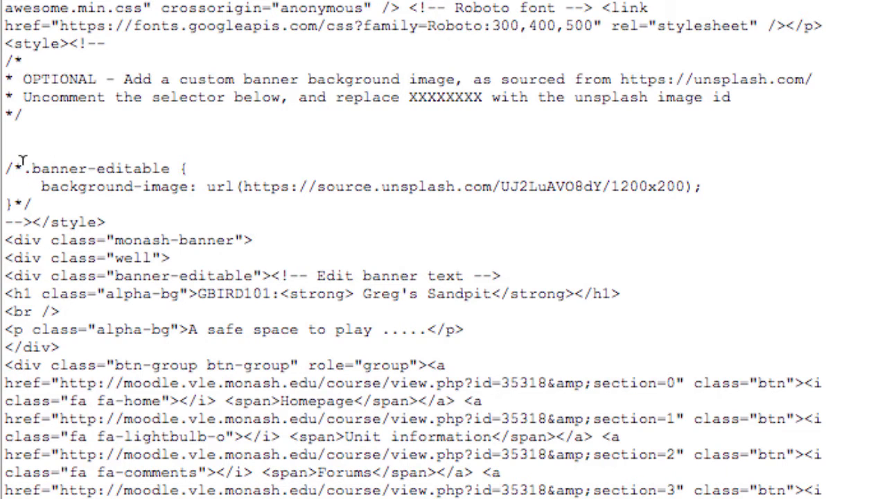
{"action": "left_click_drag", "start_coordinate": [25, 163], "coordinate": [5, 167]}
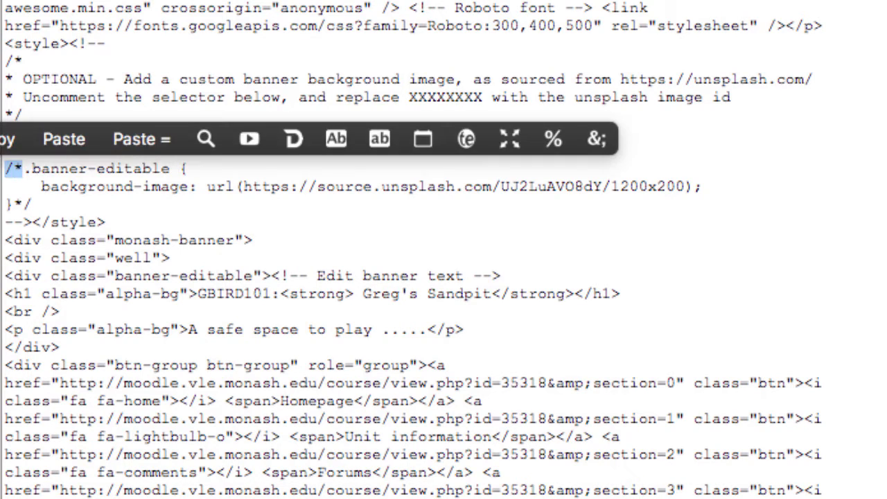
{"action": "key", "text": "BackSpace"}
{"action": "left_click_drag", "start_coordinate": [13, 201], "coordinate": [32, 199]}
{"action": "key", "text": "BackSpace"}
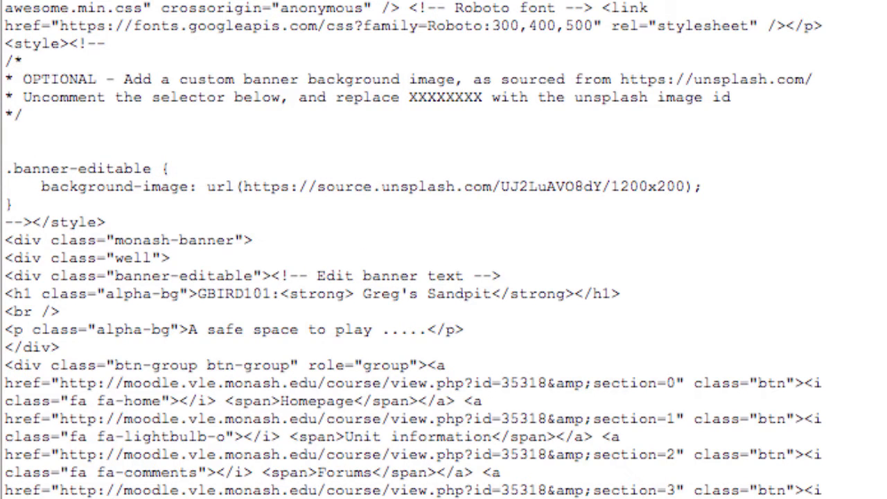
{"action": "key", "text": "Return"}
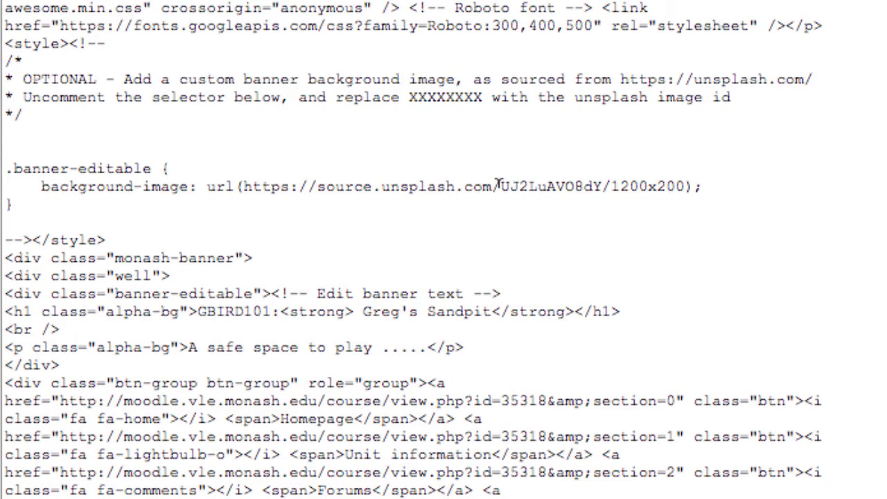
Paste the copied ID UJ2LuAVO8dY over the image ID in the background-image URL, without a leading space
{"action": "left_click_drag", "start_coordinate": [499, 186], "coordinate": [602, 186]}
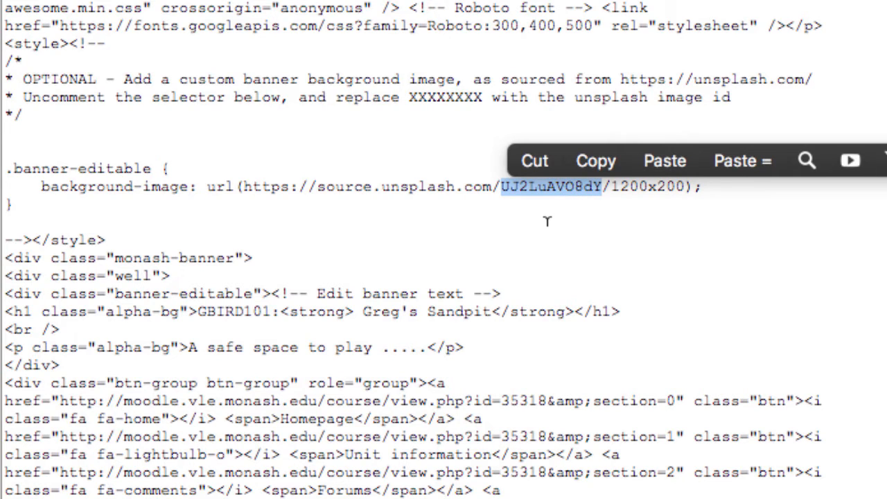
{"action": "key", "text": "super+v"}
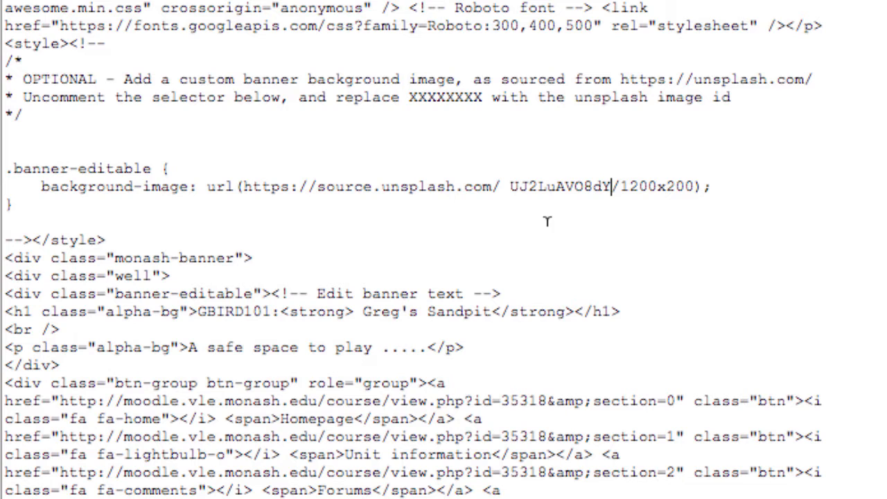
{"action": "left_click", "coordinate": [512, 186]}
{"action": "key", "text": "BackSpace"}
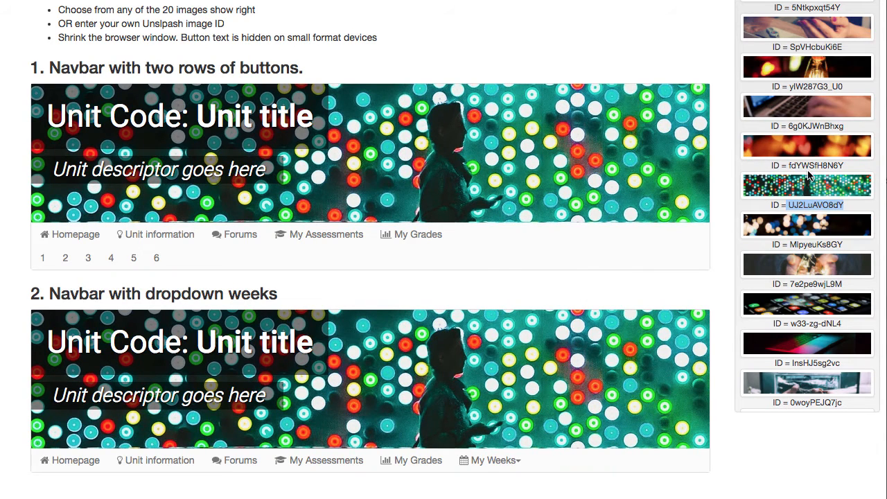
On the banner alternatives page, swap the background to the glowing hearts image and copy its ID, fdYWSfH8N6Y
{"action": "left_click", "coordinate": [808, 151]}
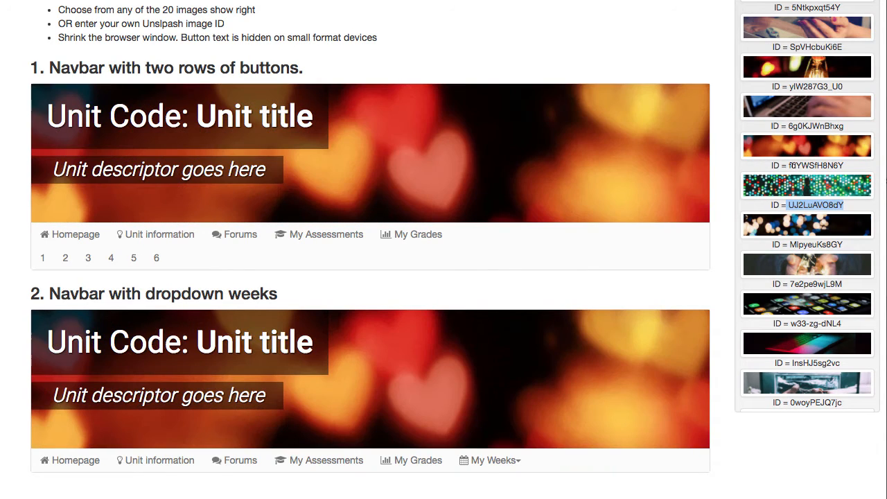
{"action": "left_click_drag", "start_coordinate": [788, 164], "coordinate": [842, 163]}
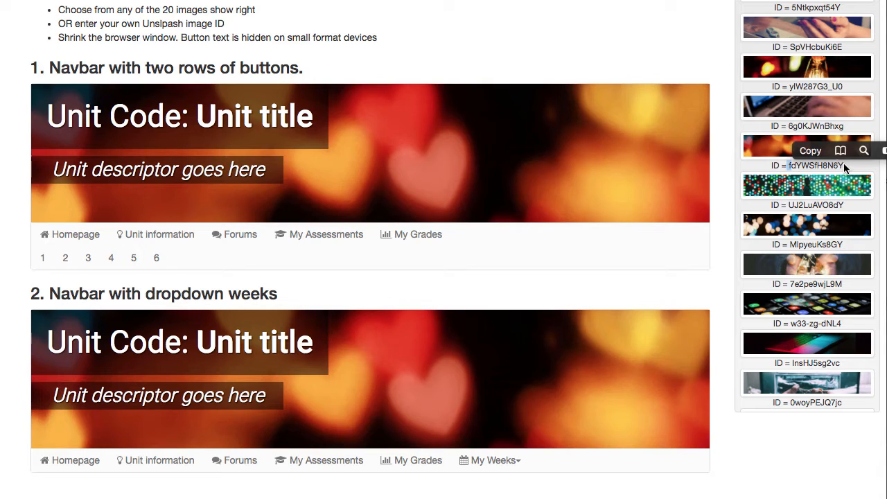
{"action": "left_click", "coordinate": [844, 166]}
{"action": "double_click", "coordinate": [807, 164]}
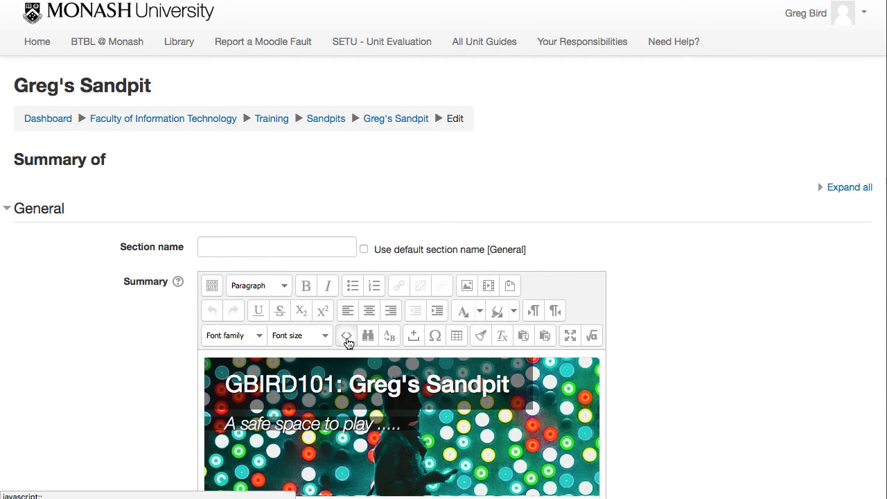
In the Moodle summary's HTML source, replace the background image ID with fdYWSfH8N6Y and update the summary
{"action": "left_click", "coordinate": [347, 335]}
{"action": "scroll", "coordinate": [458, 225], "scroll_direction": "up", "scroll_amount": 5}
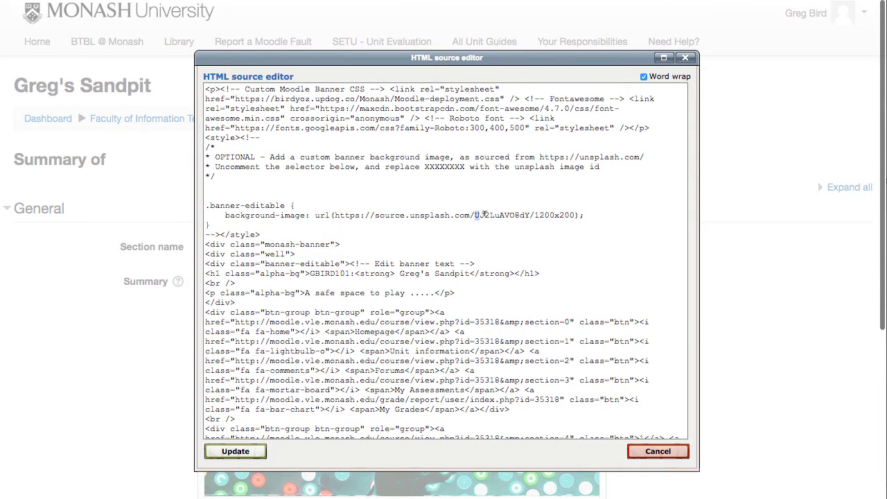
{"action": "left_click_drag", "start_coordinate": [486, 215], "coordinate": [531, 215]}
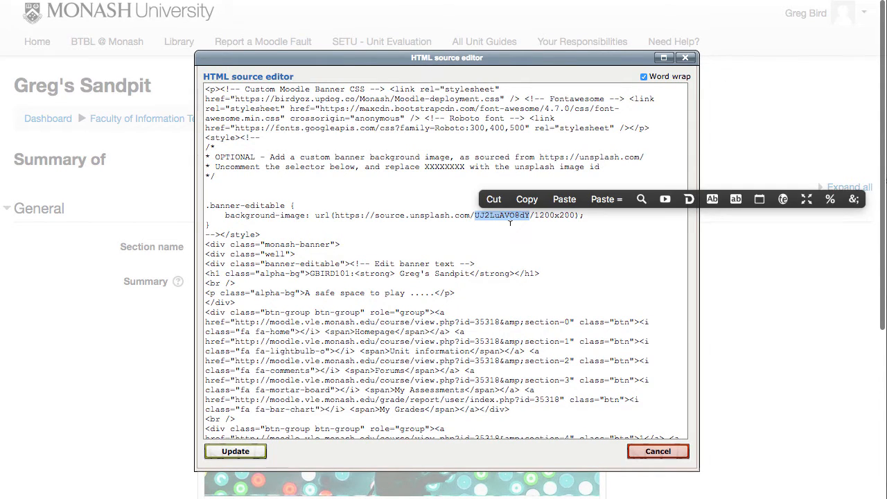
{"action": "key", "text": "ctrl+v"}
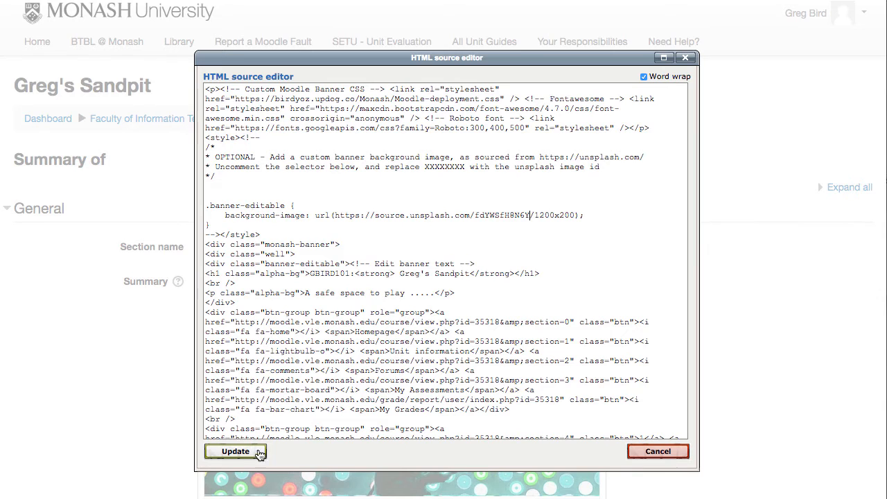
{"action": "left_click", "coordinate": [236, 452]}
{"action": "scroll", "coordinate": [646, 408], "scroll_direction": "down", "scroll_amount": 5}
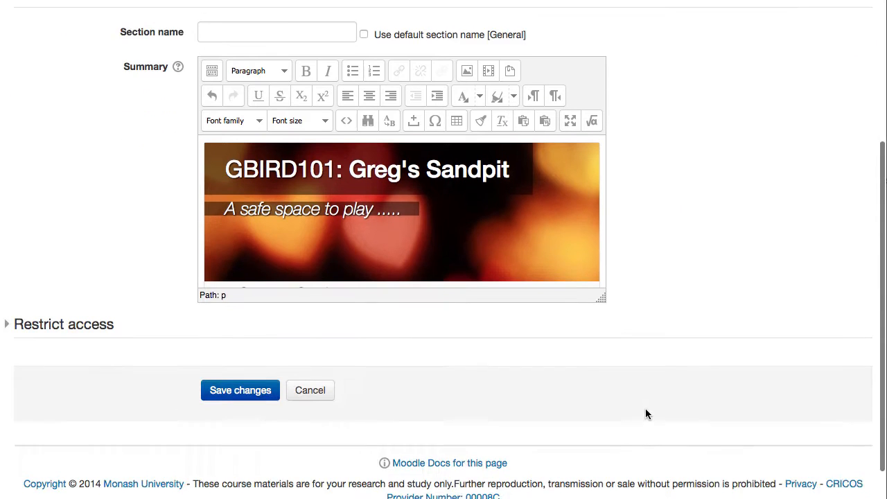
Save the banner section's changes and turn the unit page's editing mode off
{"action": "left_click", "coordinate": [269, 347]}
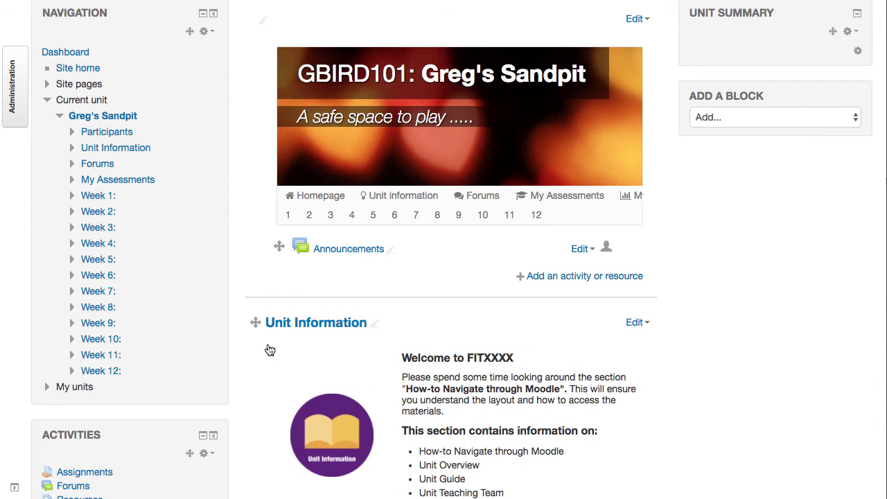
{"action": "scroll", "coordinate": [837, 117], "scroll_direction": "up", "scroll_amount": 3}
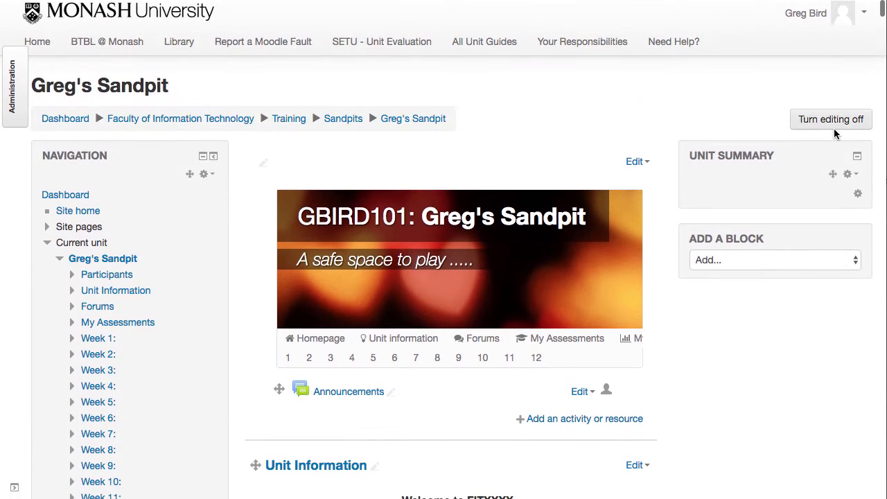
{"action": "left_click", "coordinate": [836, 125]}
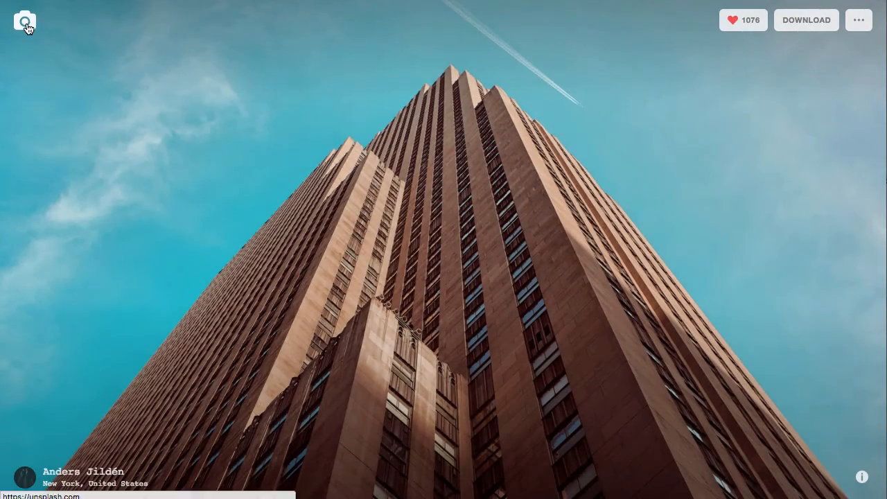
On Unsplash, go to the profile's Study collection and open the photo of colourful program code
{"action": "left_click", "coordinate": [26, 24]}
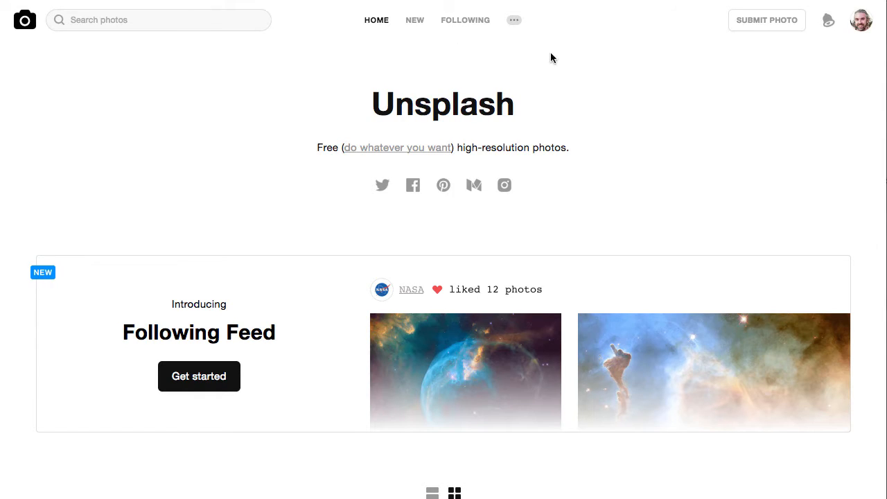
{"action": "left_click", "coordinate": [860, 27]}
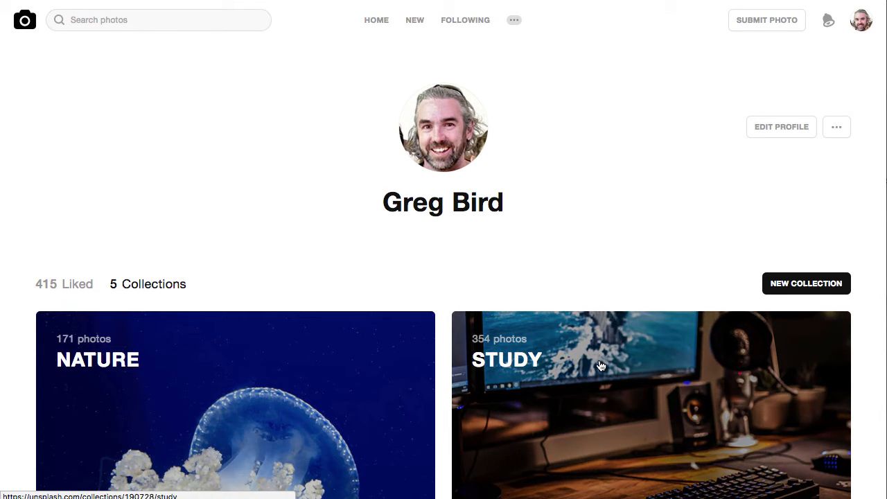
{"action": "left_click", "coordinate": [601, 366]}
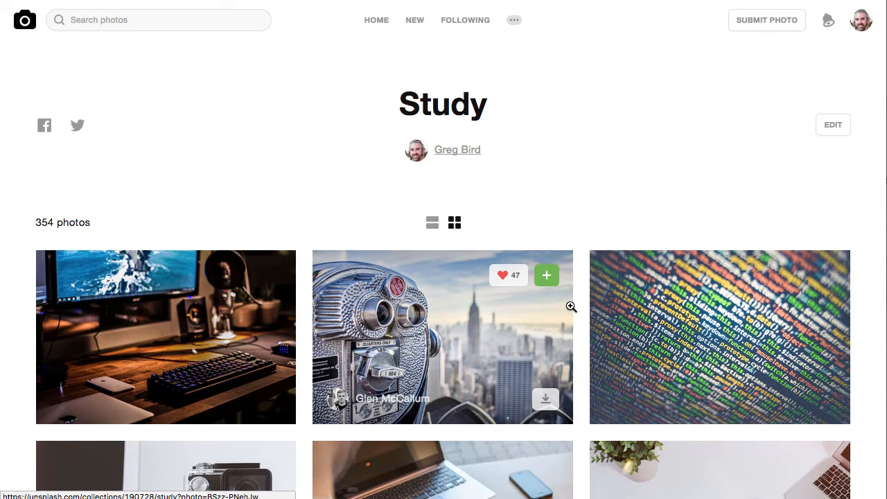
{"action": "scroll", "coordinate": [572, 307], "scroll_direction": "down", "scroll_amount": 4}
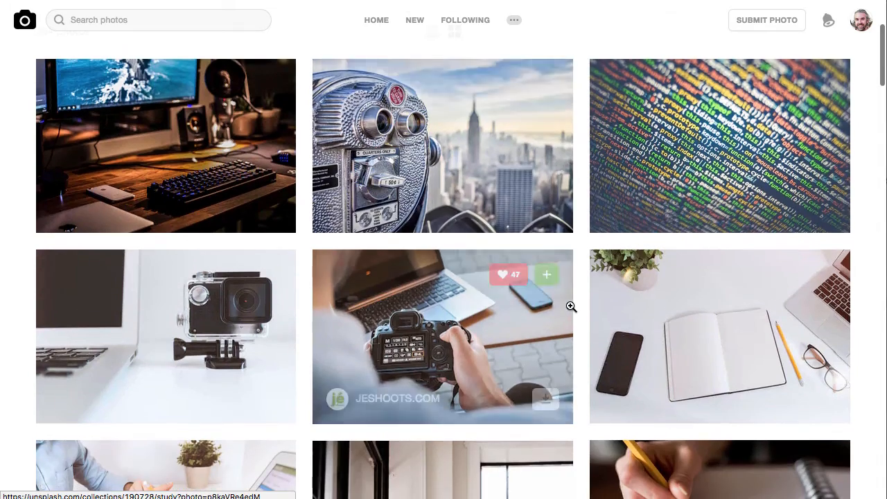
{"action": "left_click", "coordinate": [769, 166]}
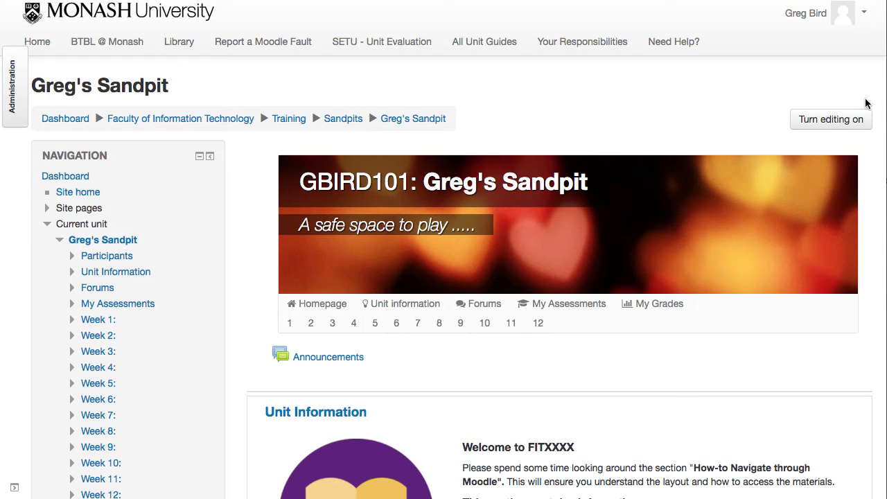
Turn on editing for the Moodle unit page and open the banner section summary's HTML source
{"action": "left_click", "coordinate": [843, 121]}
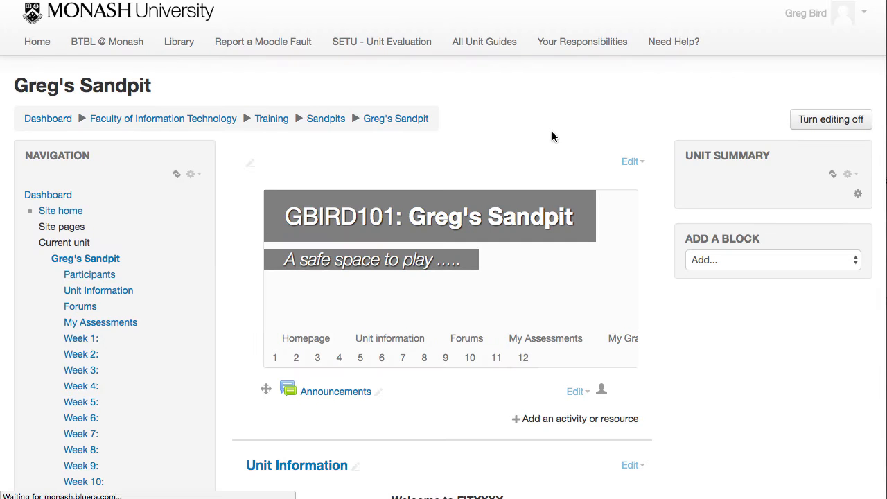
{"action": "left_click", "coordinate": [636, 162]}
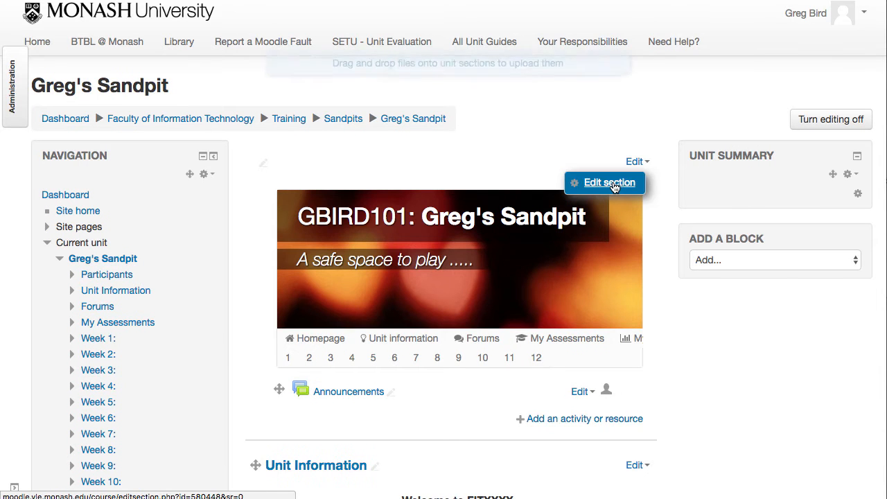
{"action": "left_click", "coordinate": [614, 183]}
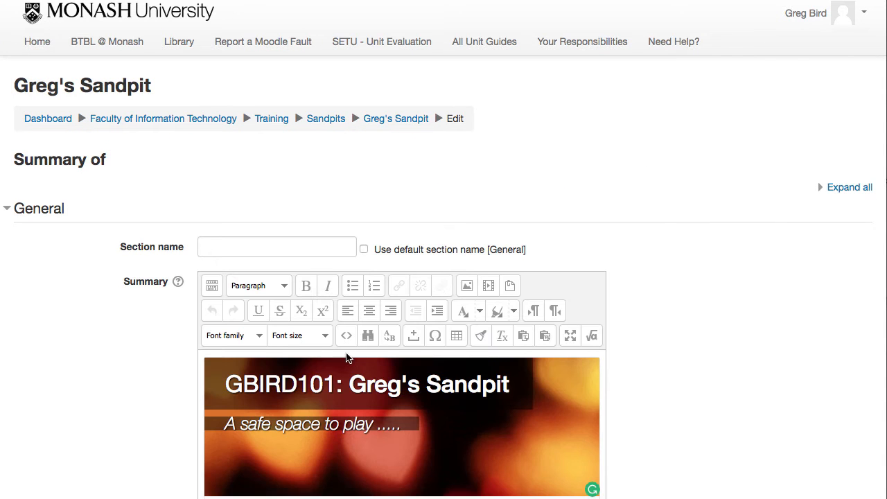
{"action": "left_click", "coordinate": [346, 335]}
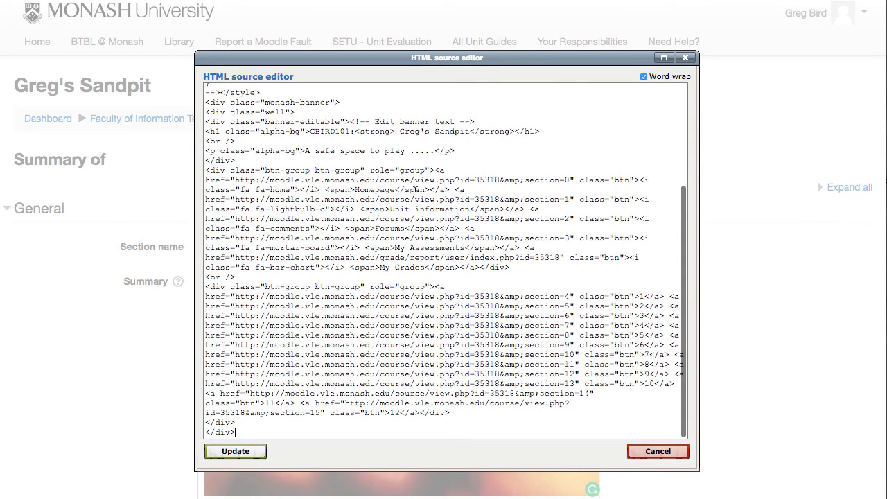
Replace the Unsplash image ID in the banner's background-image URL with the copied ID 8OyKWQgBsKQ and update the summary
{"action": "scroll", "coordinate": [415, 189], "scroll_direction": "up", "scroll_amount": 5}
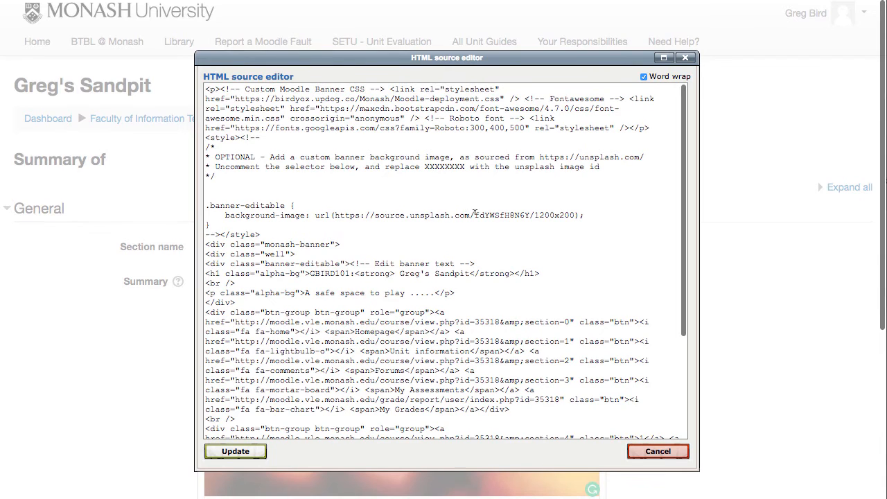
{"action": "left_click_drag", "start_coordinate": [475, 215], "coordinate": [527, 215]}
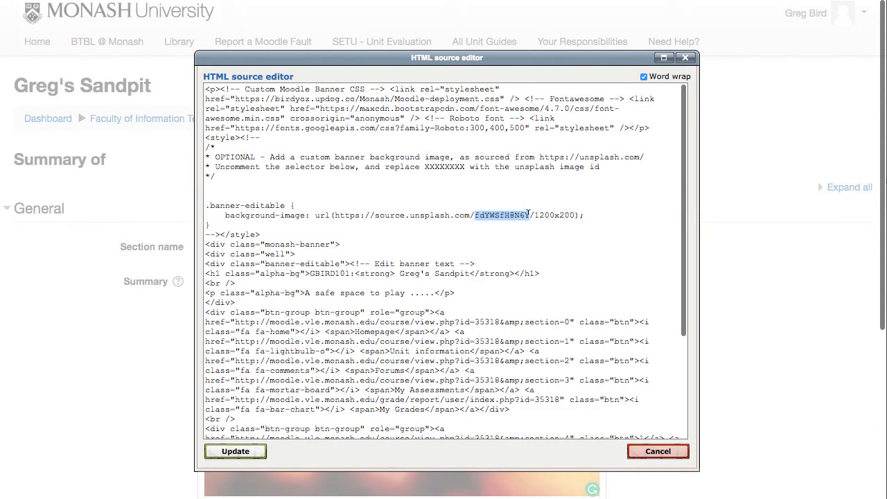
{"action": "type", "text": "8OyKWQgBsKc"}
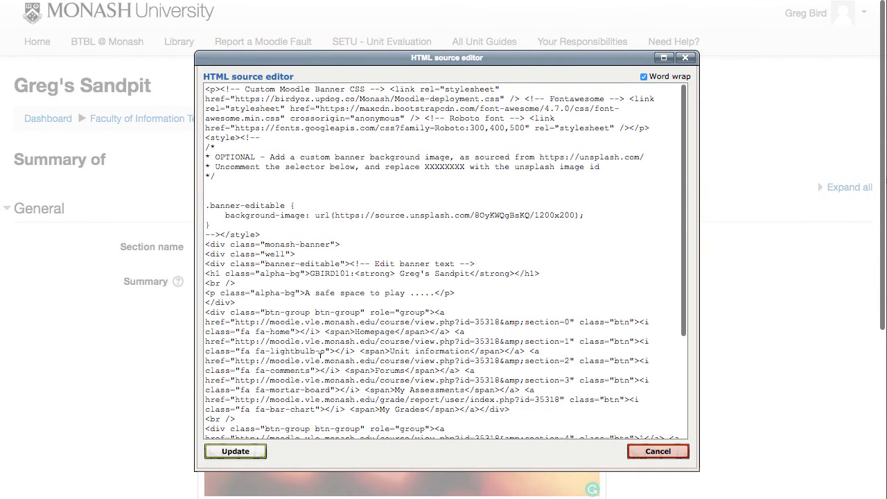
{"action": "left_click", "coordinate": [236, 451]}
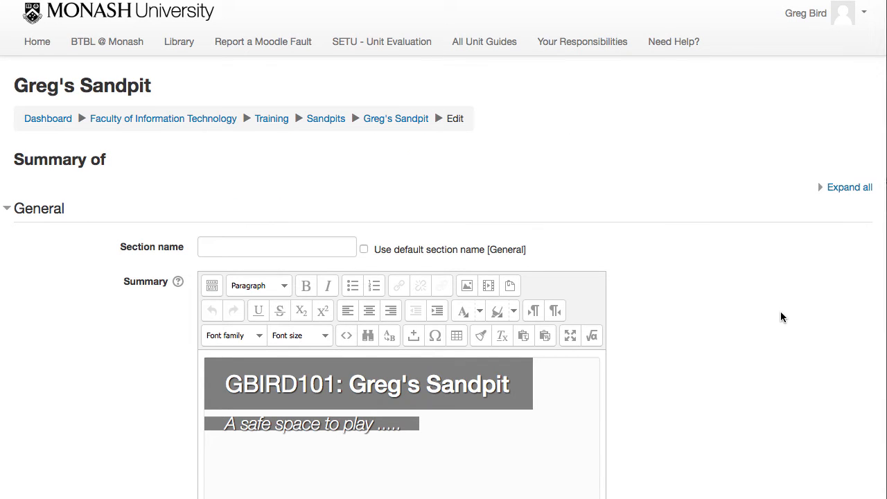
Save the banner section's changes and turn off editing on the unit page
{"action": "scroll", "coordinate": [781, 317], "scroll_direction": "down", "scroll_amount": 5}
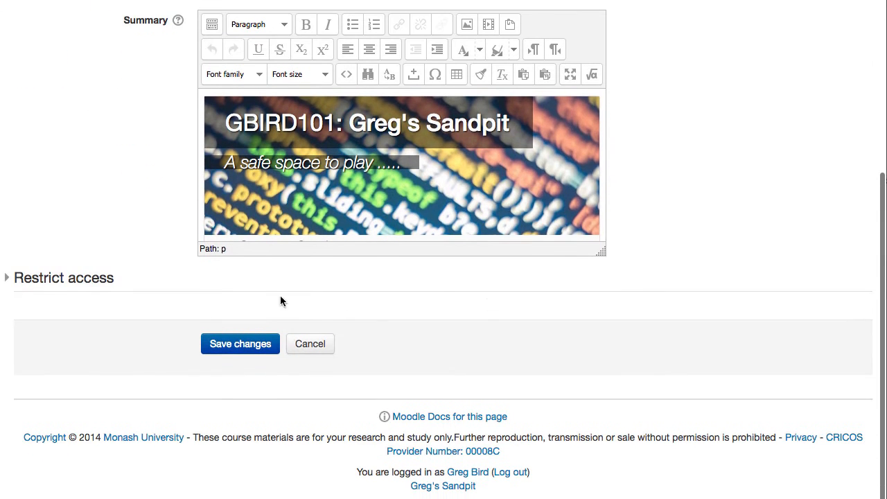
{"action": "left_click", "coordinate": [235, 343]}
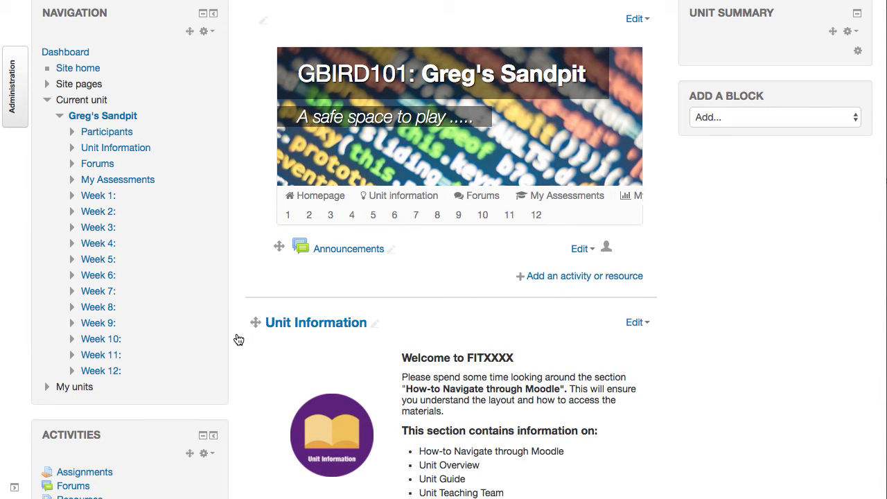
{"action": "left_click", "coordinate": [633, 19]}
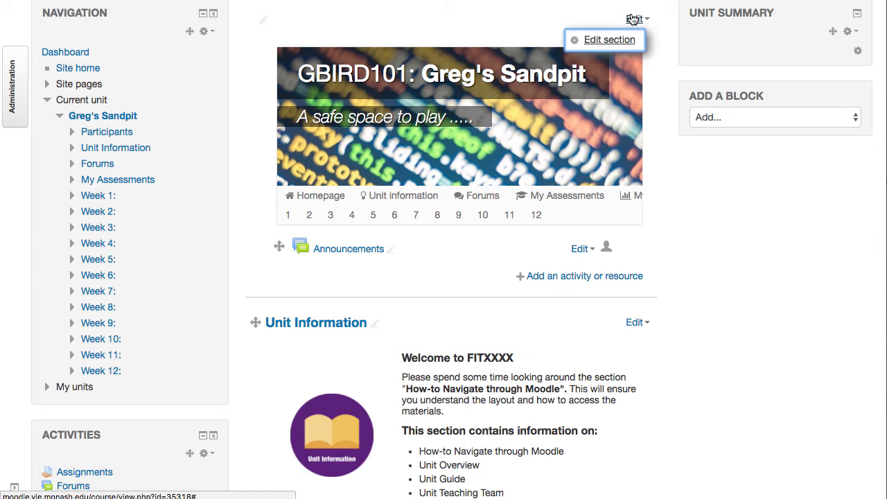
{"action": "scroll", "coordinate": [634, 27], "scroll_direction": "up", "scroll_amount": 3}
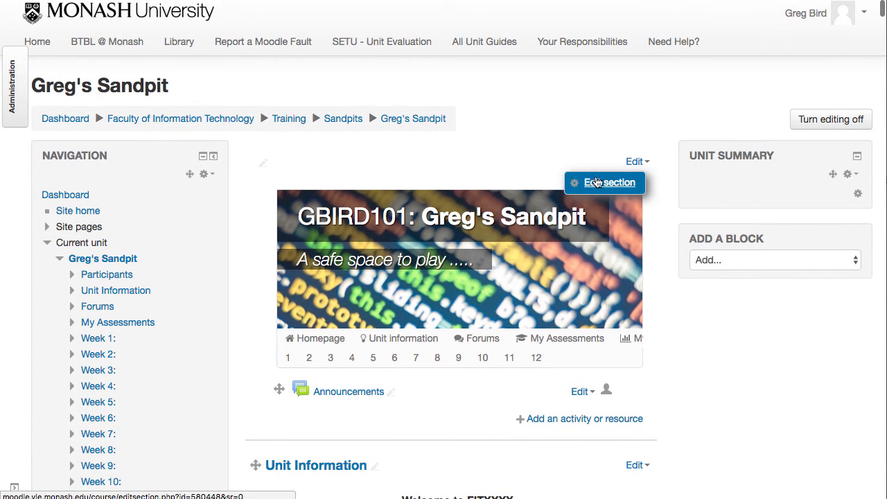
{"action": "left_click", "coordinate": [843, 121]}
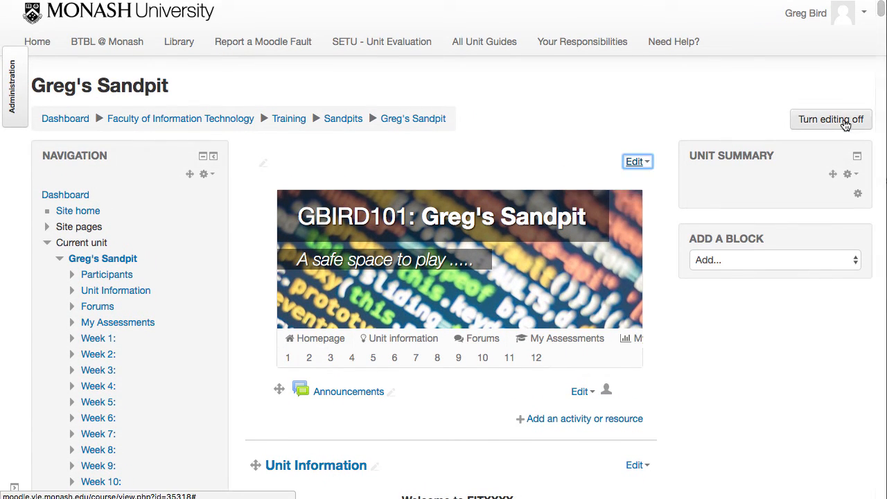
{"action": "left_click", "coordinate": [832, 120]}
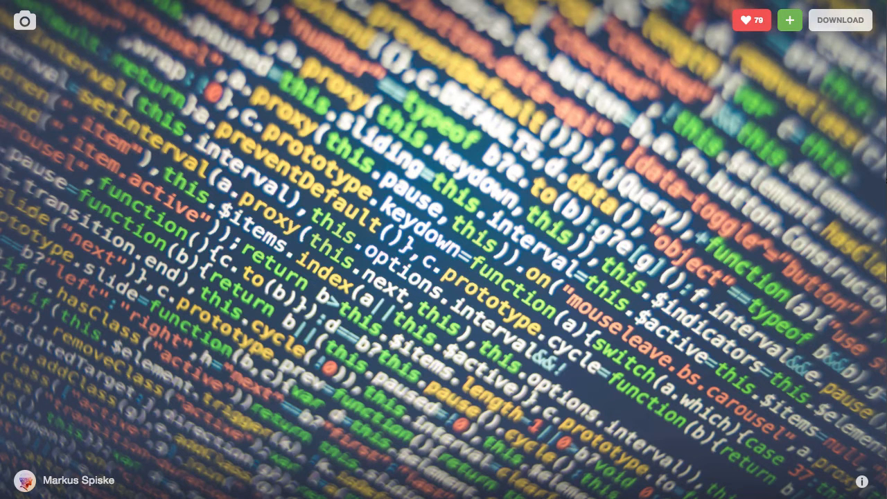
On Unsplash, go from the program code photo to the home page and open the "do whatever you want" licence page
{"action": "left_click", "coordinate": [26, 31]}
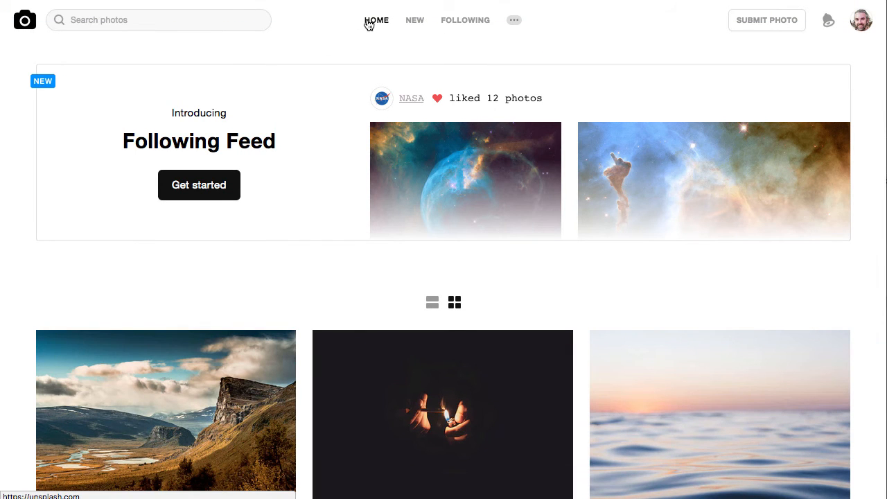
{"action": "scroll", "coordinate": [322, 23], "scroll_direction": "up", "scroll_amount": 5}
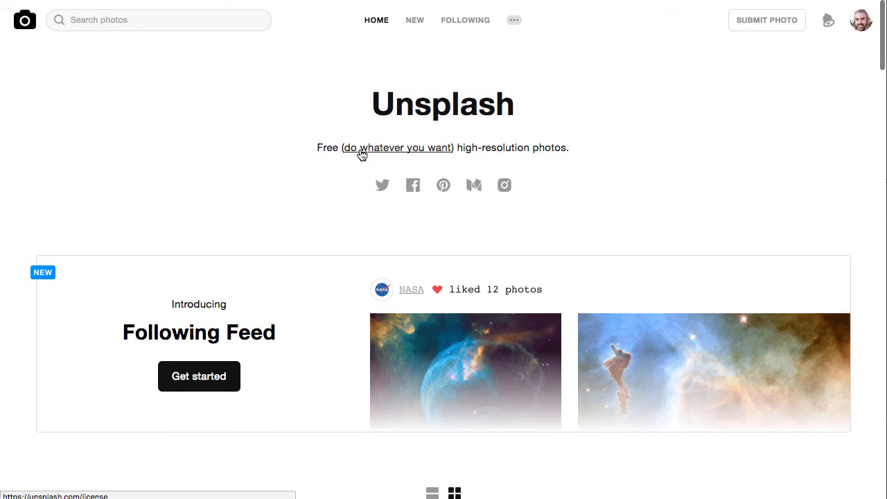
{"action": "left_click", "coordinate": [429, 149]}
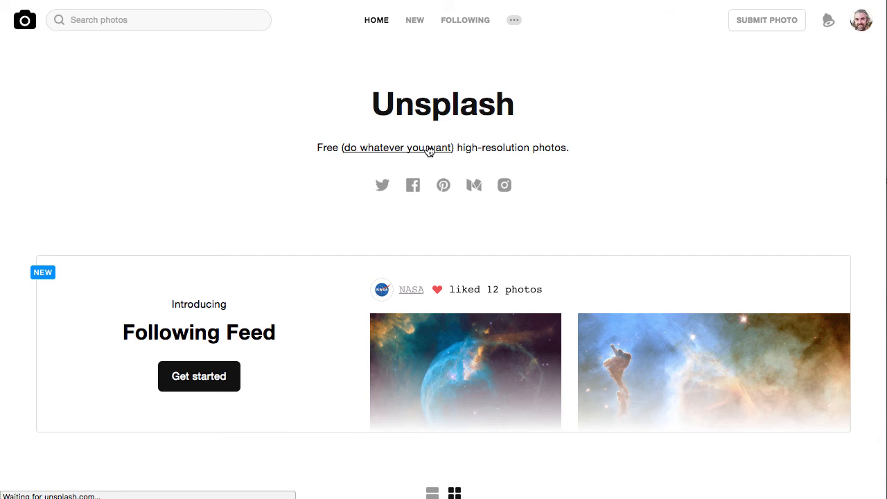